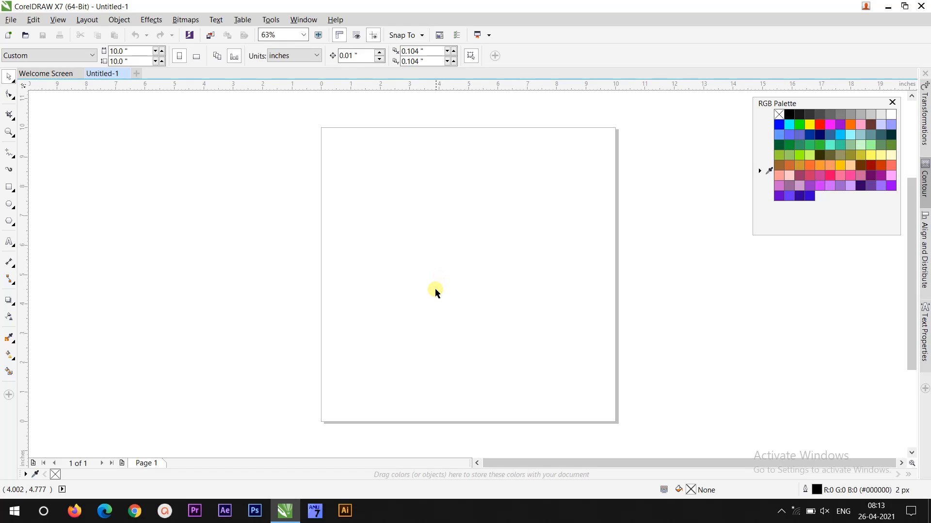
- Create a page-sized rectangle with the Rectangle tool and fill it with light gray
{"action": "left_click", "coordinate": [9, 187]}
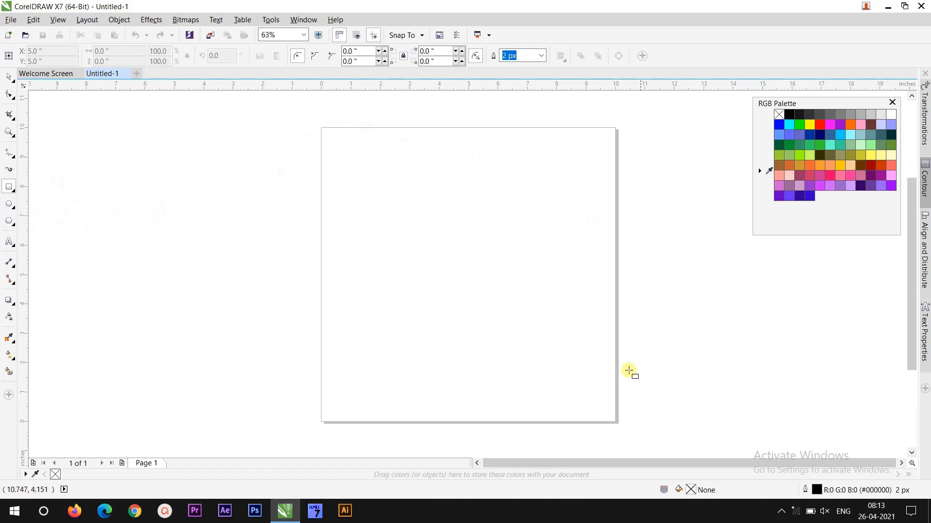
{"action": "double_click", "coordinate": [9, 189]}
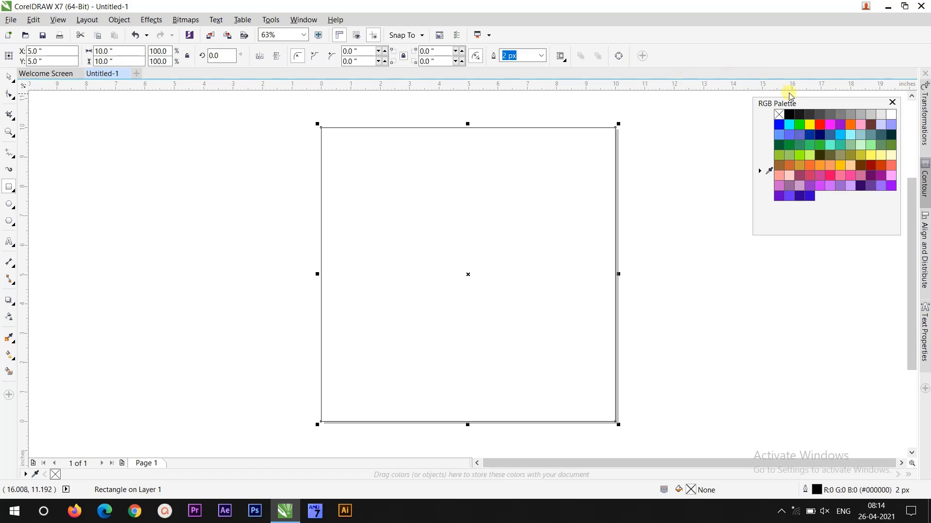
{"action": "left_click", "coordinate": [874, 116]}
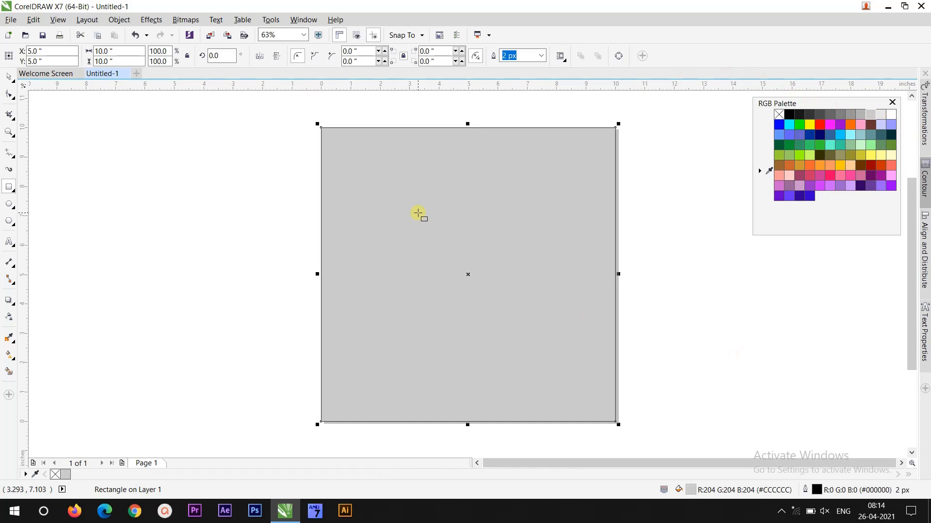
- Lock the gray background rectangle so it can no longer be selected
{"action": "left_click", "coordinate": [9, 77]}
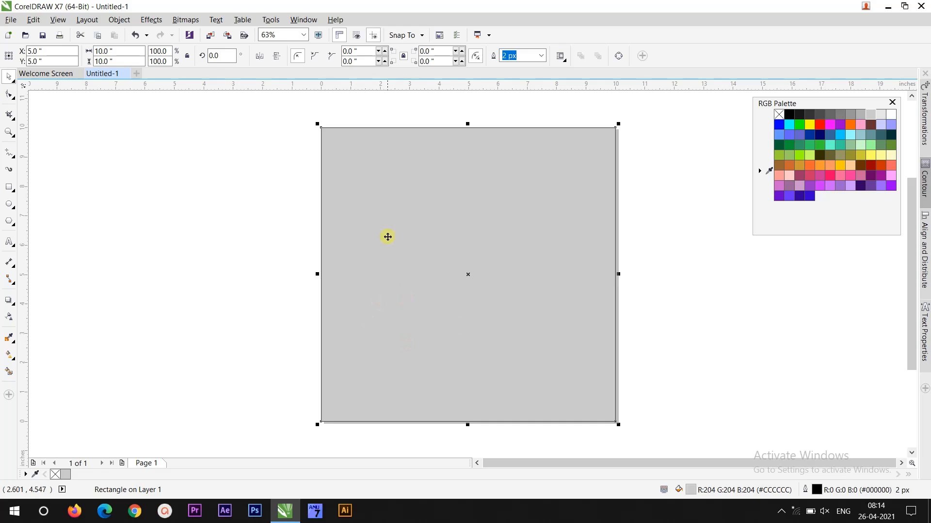
{"action": "right_click", "coordinate": [435, 212]}
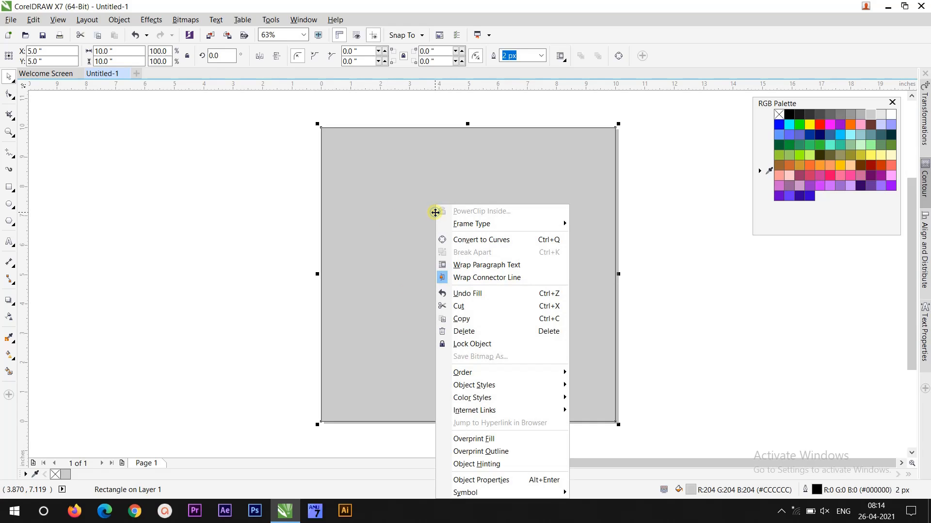
{"action": "left_click", "coordinate": [462, 344]}
{"action": "left_click", "coordinate": [264, 258]}
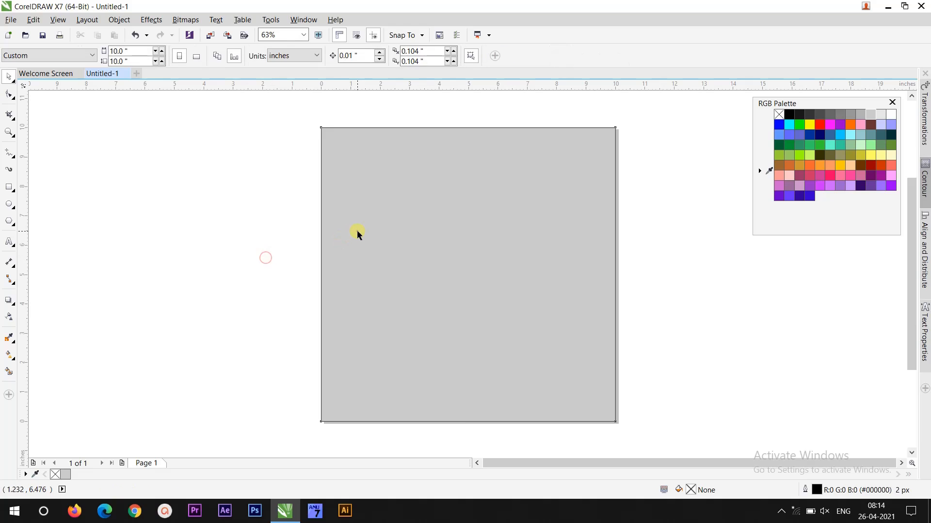
- Draw a rectangle about 5.4 by 4.3 inches in the upper-left area of the page
{"action": "left_click", "coordinate": [358, 231]}
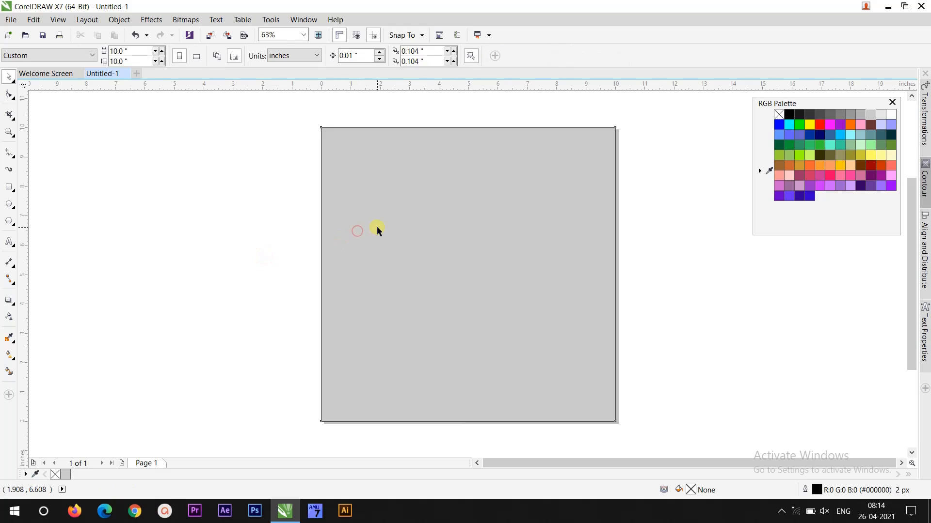
{"action": "left_click", "coordinate": [9, 187]}
{"action": "left_click_drag", "start_coordinate": [341, 171], "coordinate": [499, 299]}
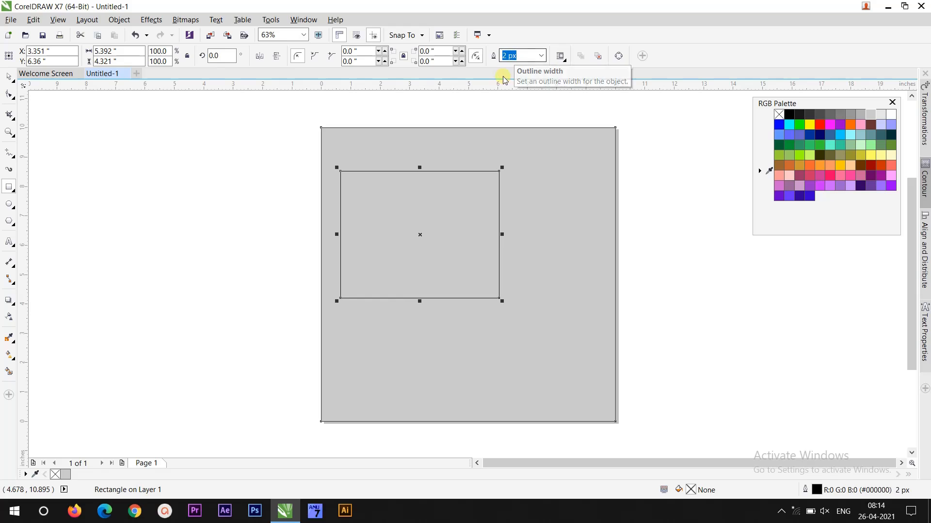
- Select the new rectangle and give it a red outline
{"action": "left_click", "coordinate": [9, 77]}
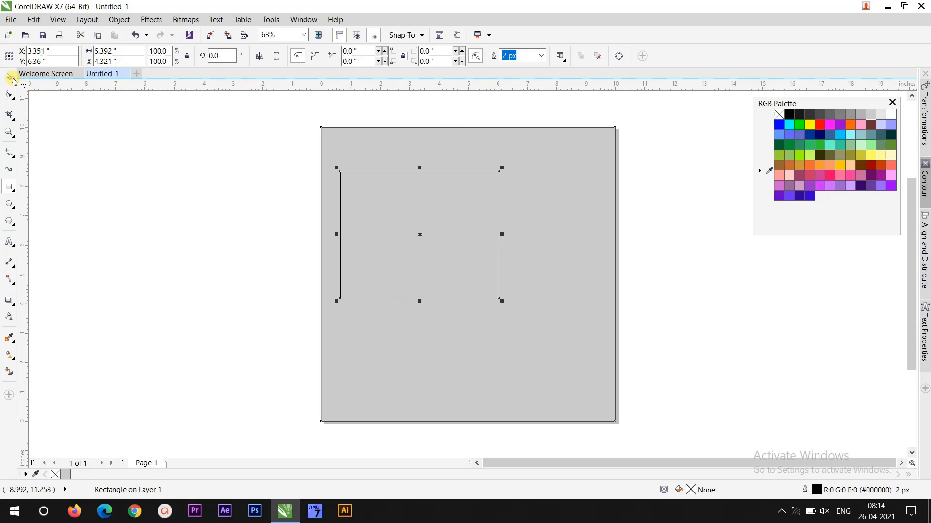
{"action": "left_click", "coordinate": [541, 57]}
{"action": "left_click", "coordinate": [529, 68]}
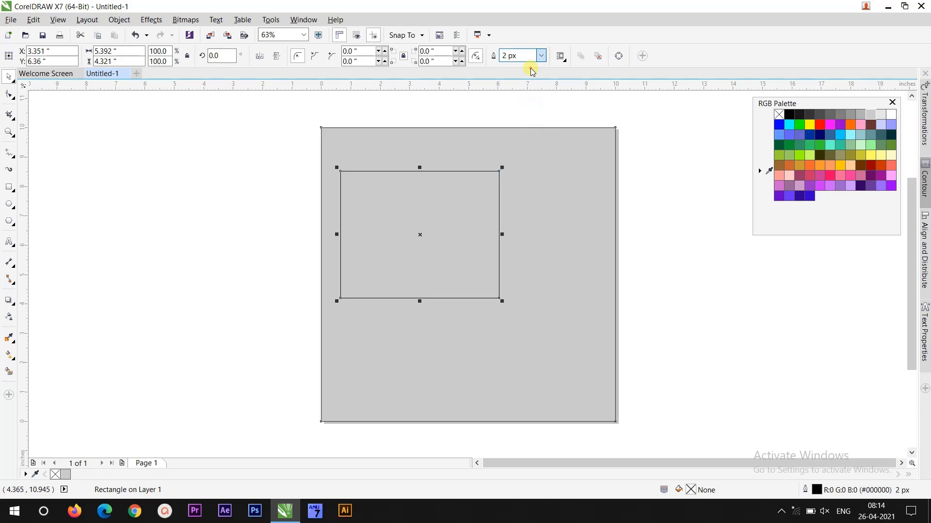
{"action": "left_click", "coordinate": [181, 183]}
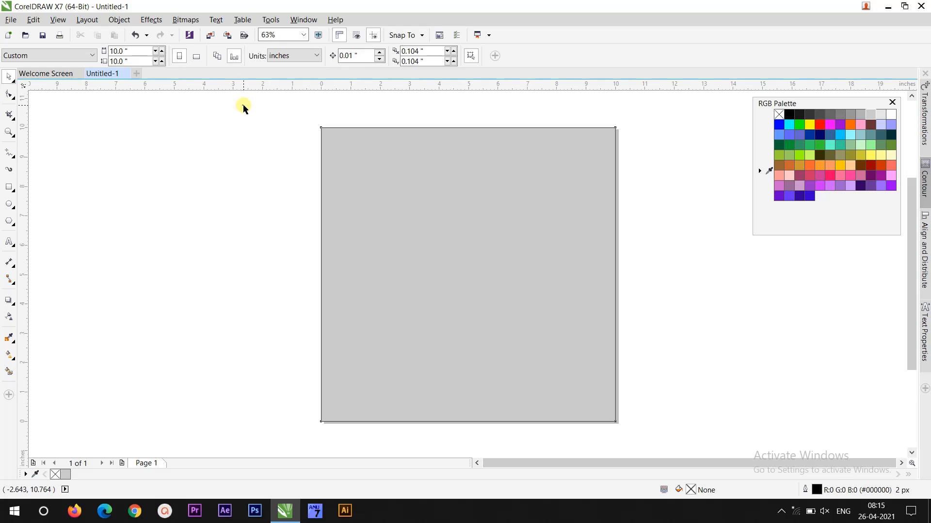
{"action": "left_click_drag", "start_coordinate": [244, 106], "coordinate": [640, 440]}
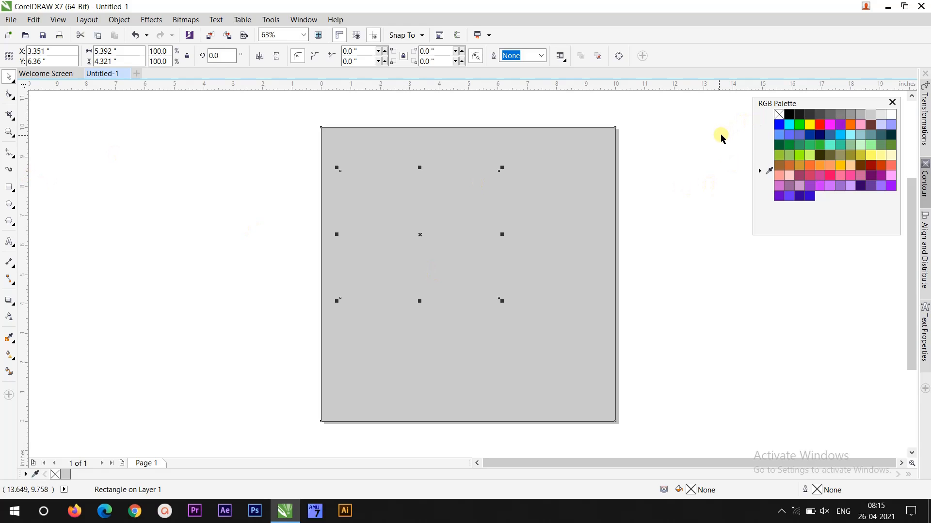
{"action": "right_click", "coordinate": [819, 127]}
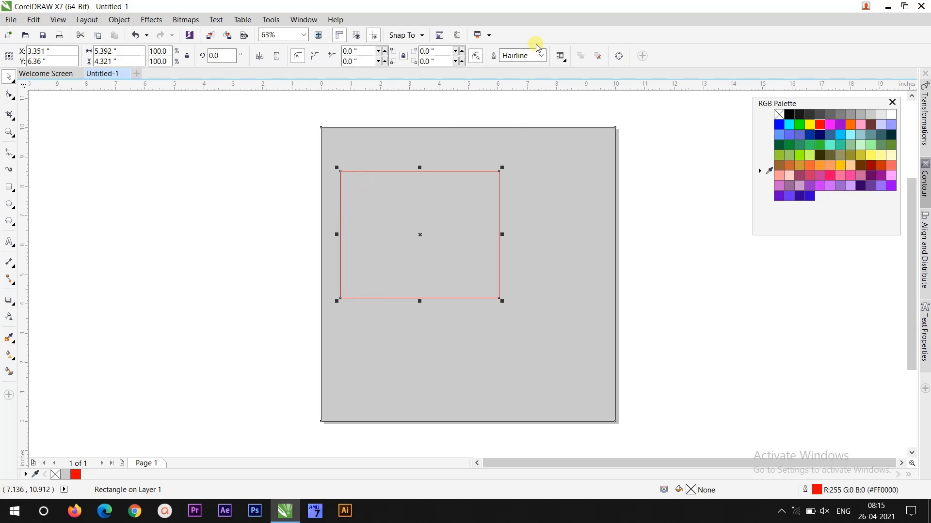
- Set the rectangle's outline width to 10 px and fill it with blue
{"action": "left_click", "coordinate": [9, 132]}
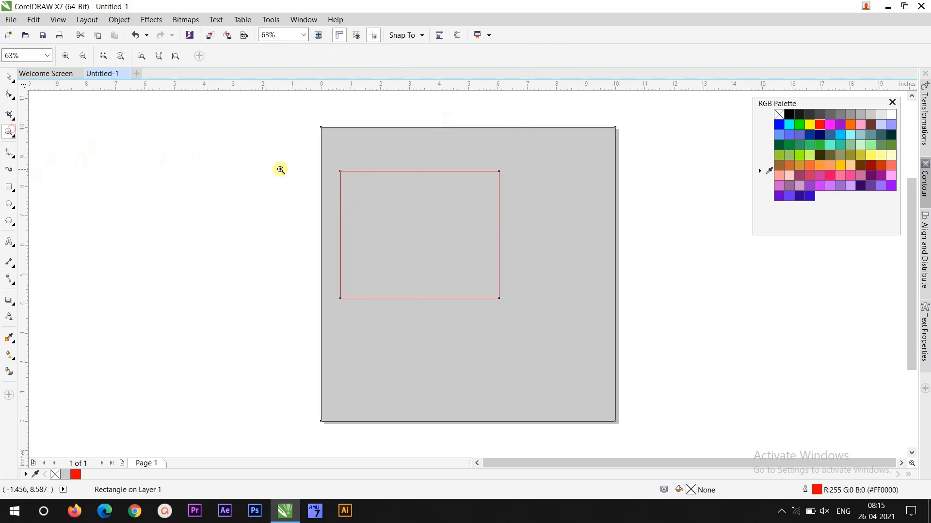
{"action": "left_click_drag", "start_coordinate": [310, 143], "coordinate": [540, 338]}
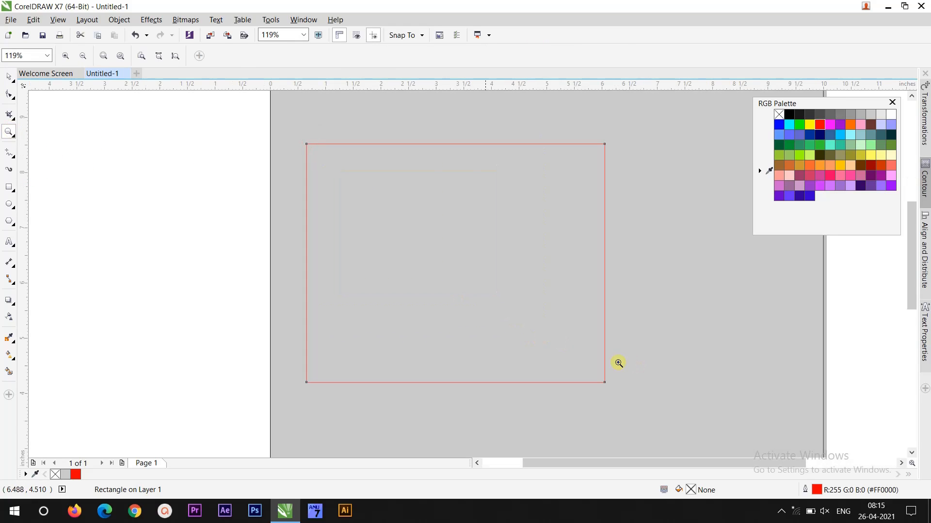
{"action": "left_click", "coordinate": [11, 80]}
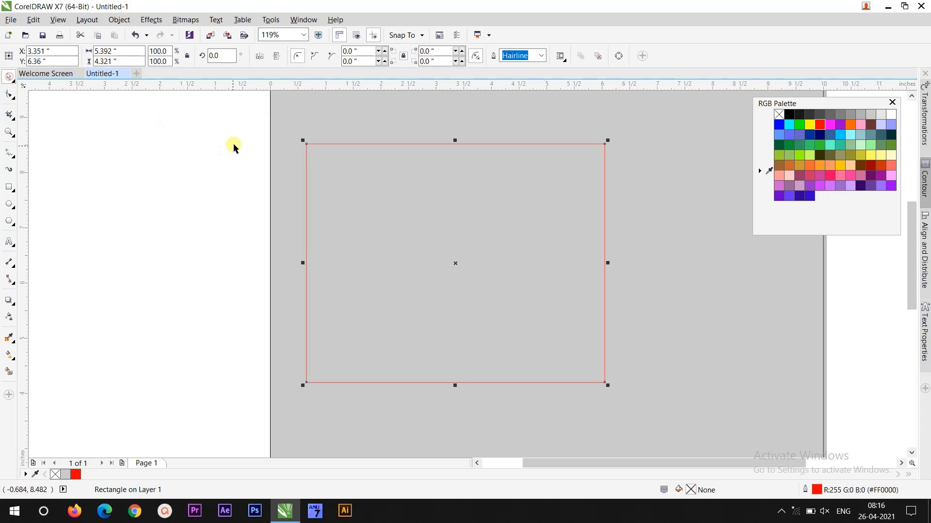
{"action": "left_click", "coordinate": [542, 57]}
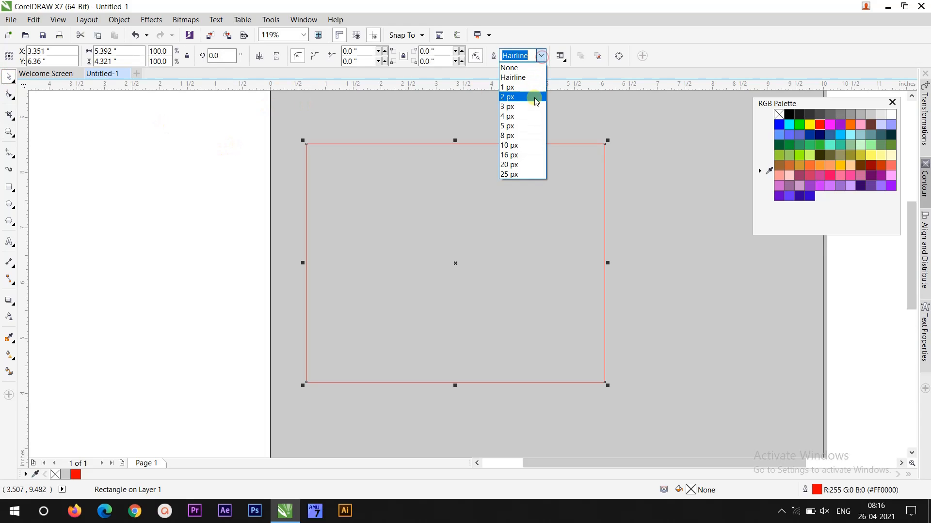
{"action": "left_click", "coordinate": [527, 152]}
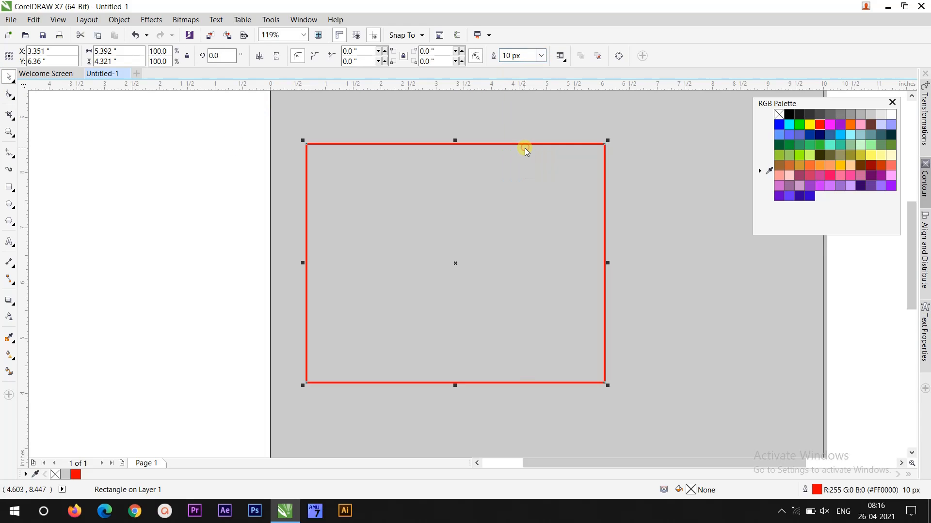
{"action": "left_click", "coordinate": [779, 125]}
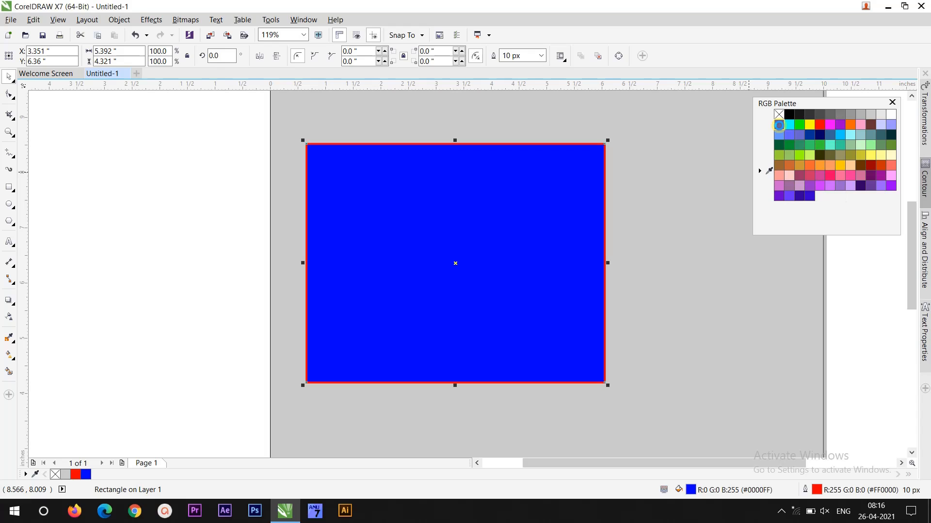
{"action": "left_click", "coordinate": [203, 205]}
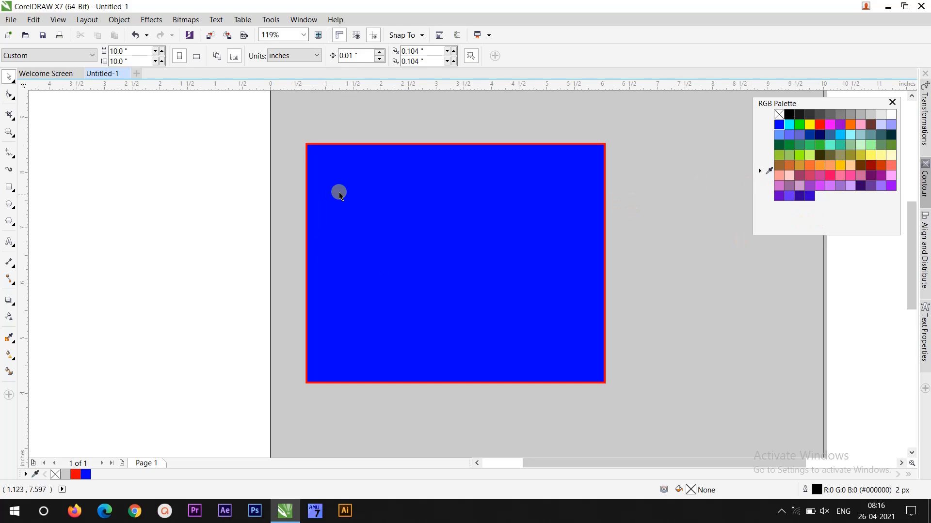
- Move the blue rectangle to the left so it hangs off the page's left edge
{"action": "left_click_drag", "start_coordinate": [495, 297], "coordinate": [315, 297]}
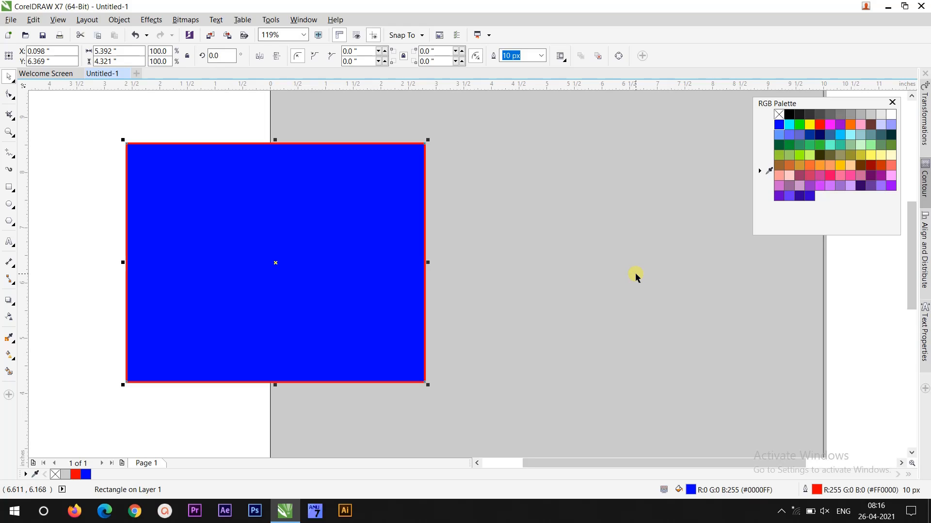
{"action": "left_click_drag", "start_coordinate": [321, 188], "coordinate": [255, 166]}
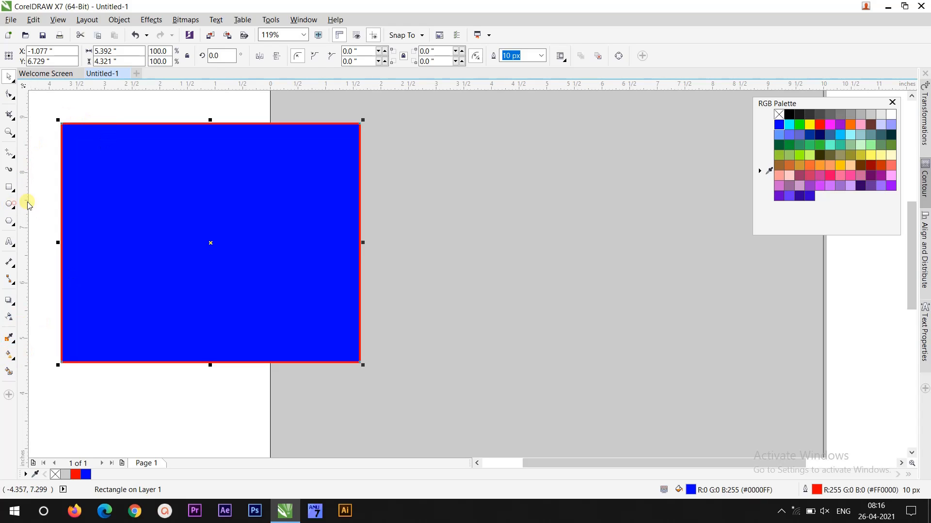
- Draw a circle about 4.26 inches across to the right of the rectangle with the Ellipse tool
{"action": "left_click", "coordinate": [9, 204]}
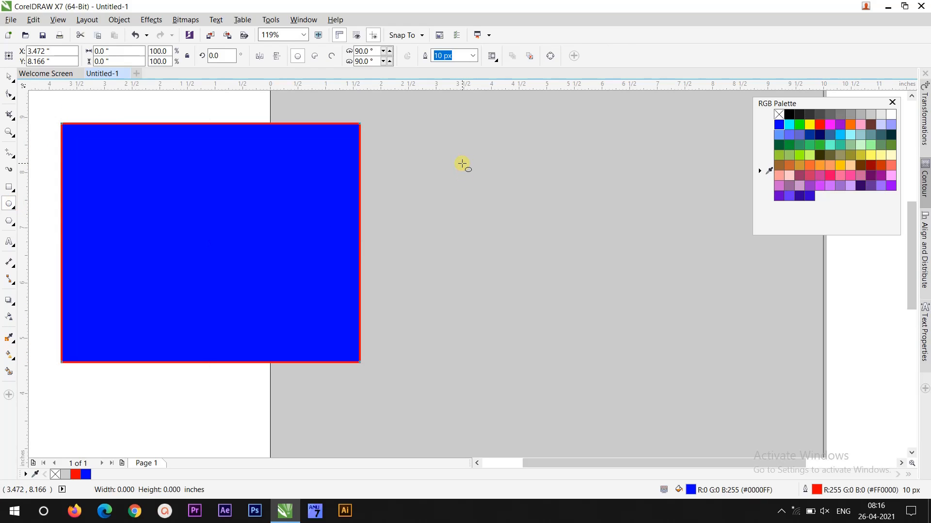
{"action": "left_click_drag", "start_coordinate": [462, 163], "coordinate": [699, 332]}
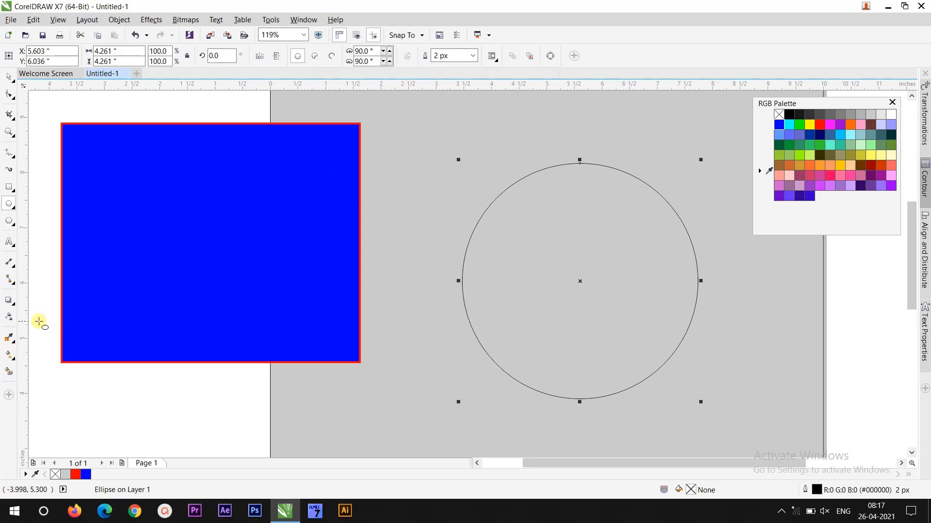
- Sample the rectangle's blue with the Color Eyedropper and apply it as the circle's fill
{"action": "left_click", "coordinate": [9, 338]}
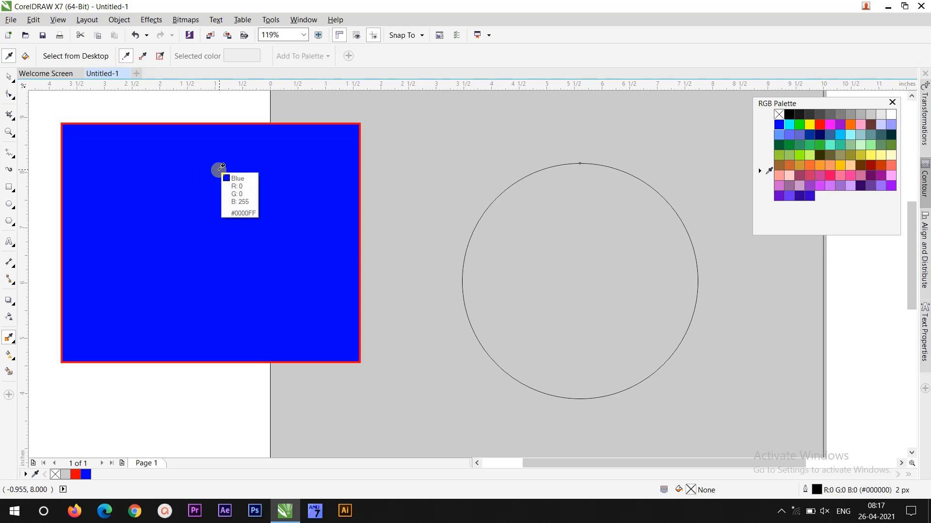
{"action": "left_click", "coordinate": [170, 272]}
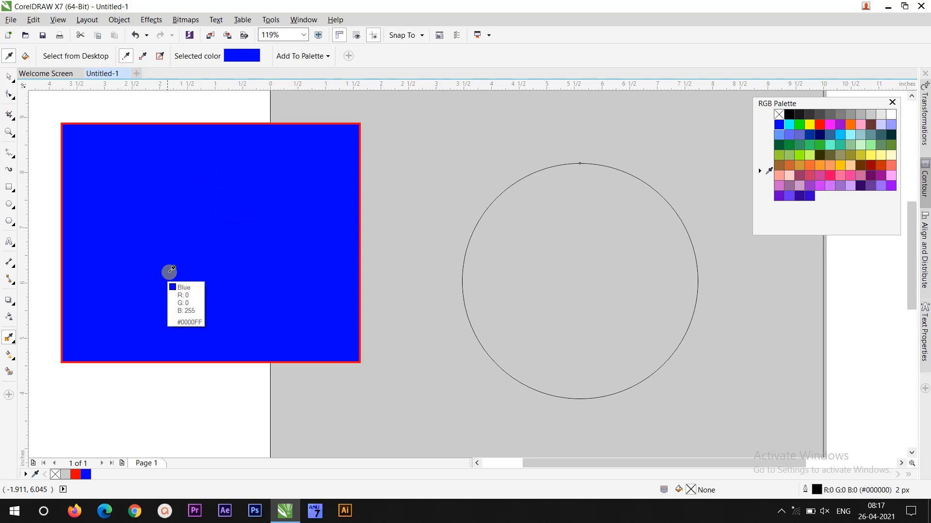
{"action": "left_click", "coordinate": [210, 196]}
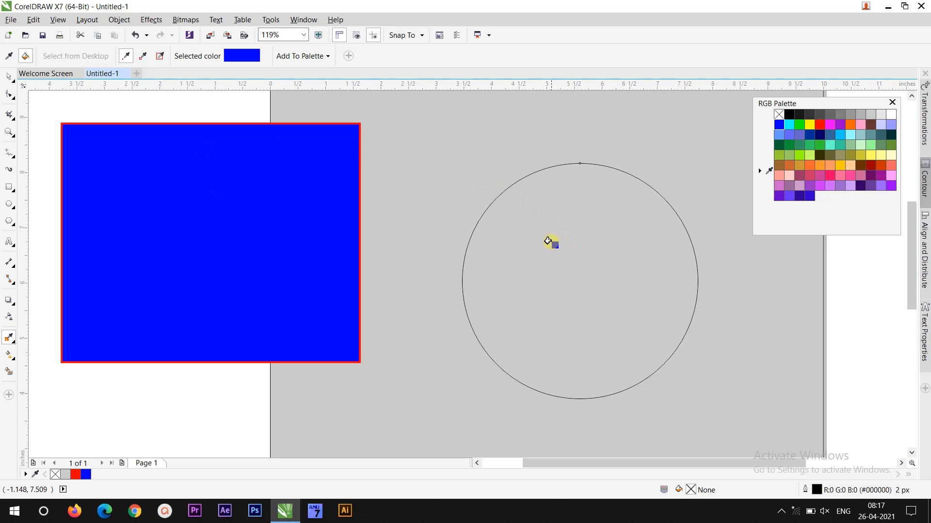
{"action": "left_click", "coordinate": [581, 263]}
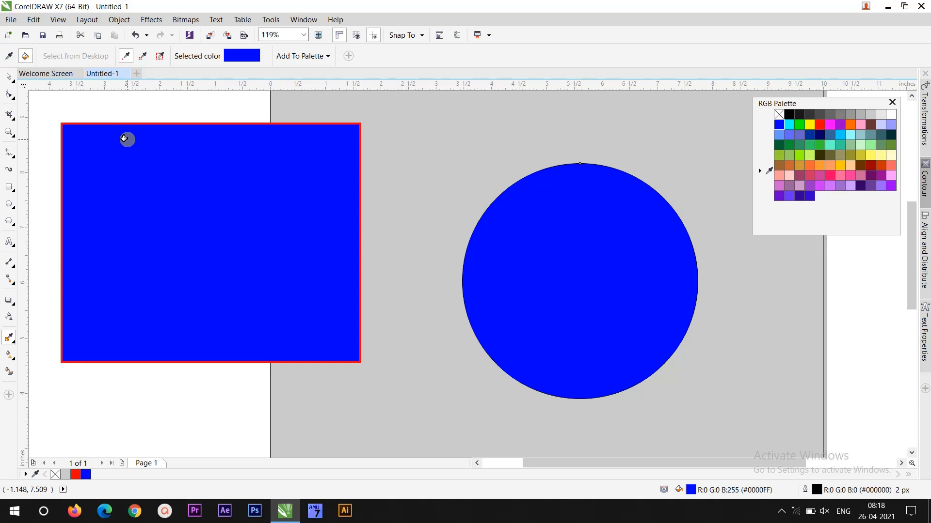
- Sample the rectangle's red outline color and apply it to the circle's outline
{"action": "key", "text": "shift"}
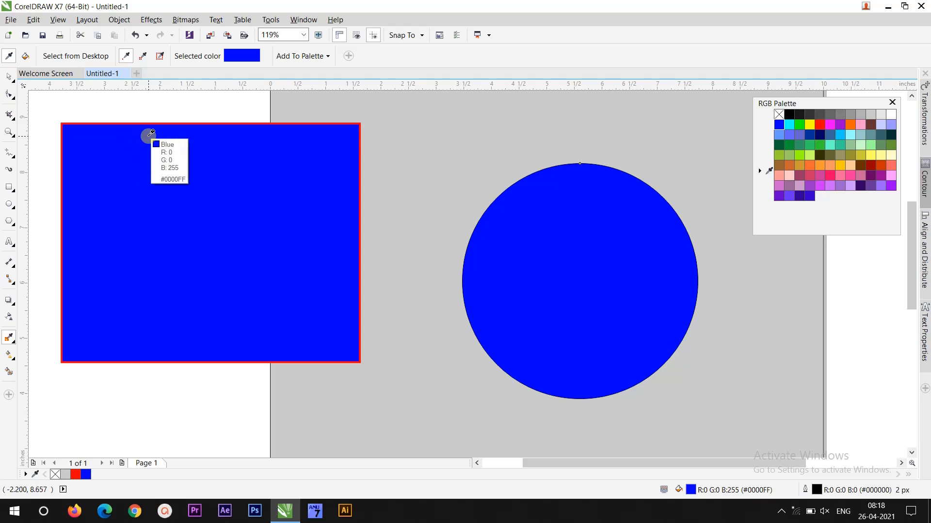
{"action": "left_click", "coordinate": [203, 123]}
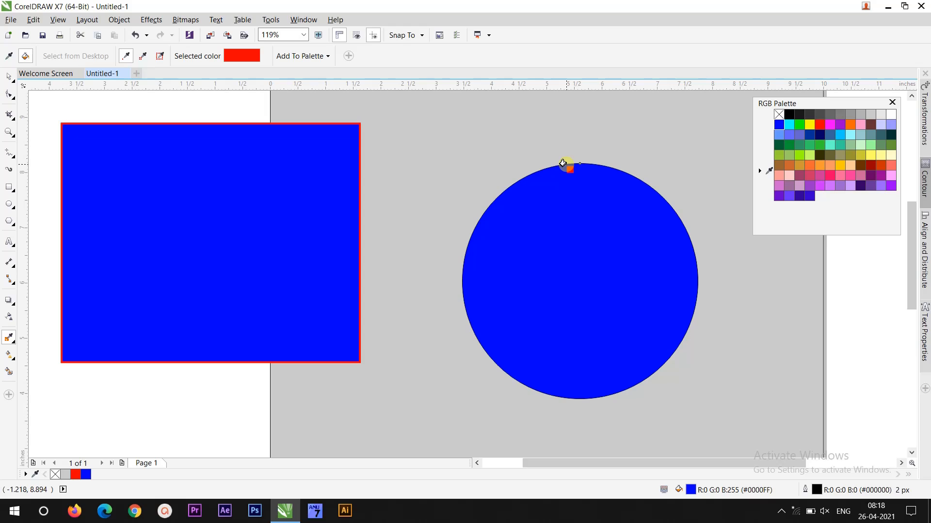
{"action": "left_click", "coordinate": [564, 164]}
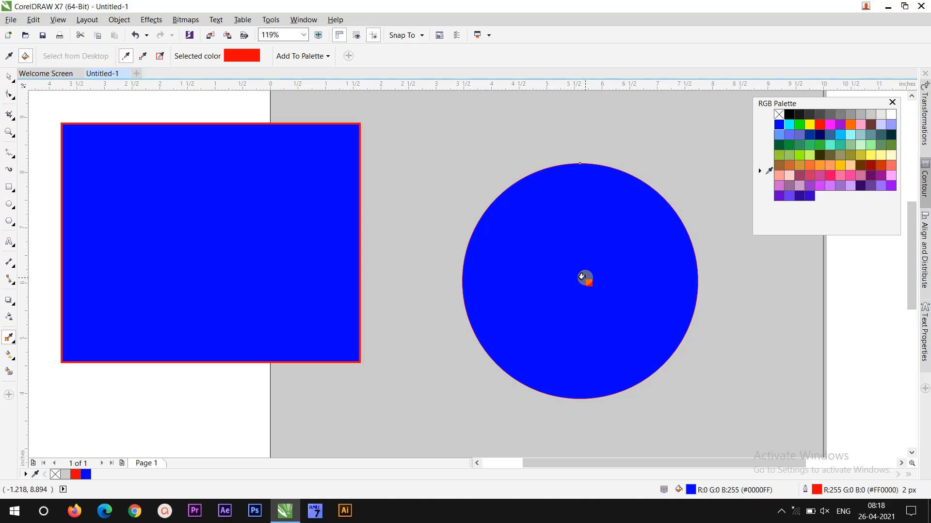
- Select the circle and set its outline width to 10 px
{"action": "left_click", "coordinate": [8, 78]}
{"action": "left_click", "coordinate": [617, 250]}
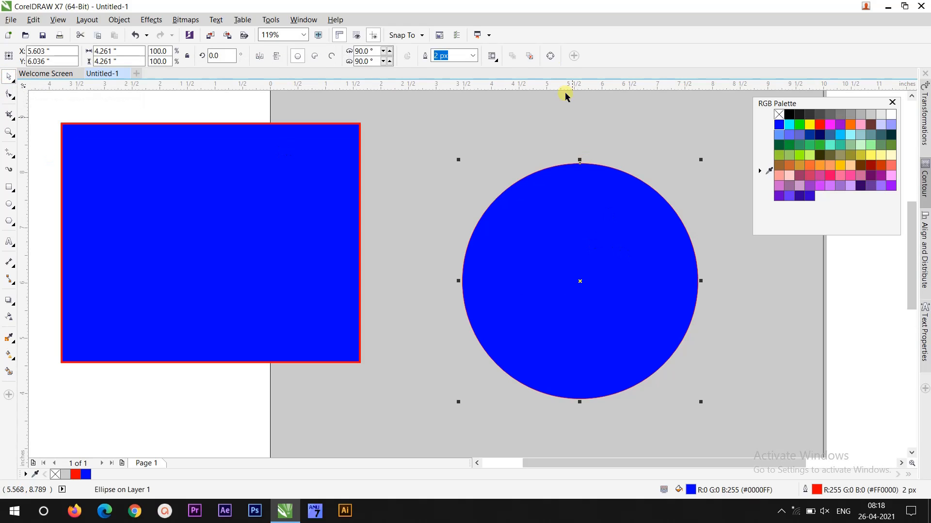
{"action": "left_click", "coordinate": [471, 57]}
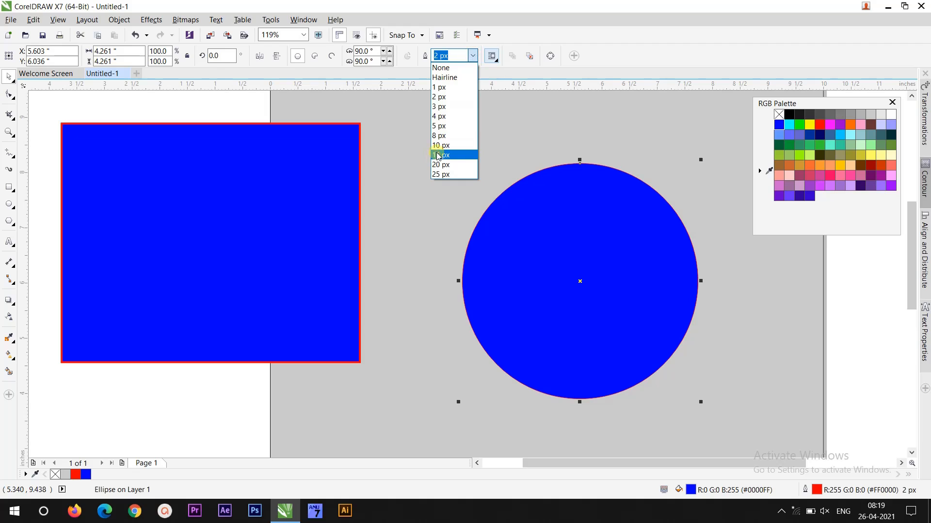
{"action": "left_click", "coordinate": [440, 145]}
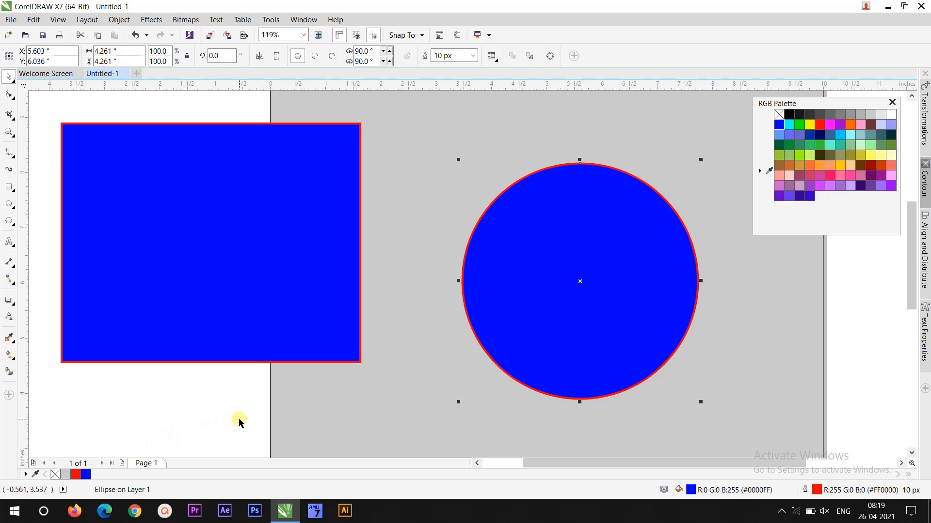
- Select the rectangle, fill it yellow and give it a light blue outline
{"action": "left_click", "coordinate": [10, 340]}
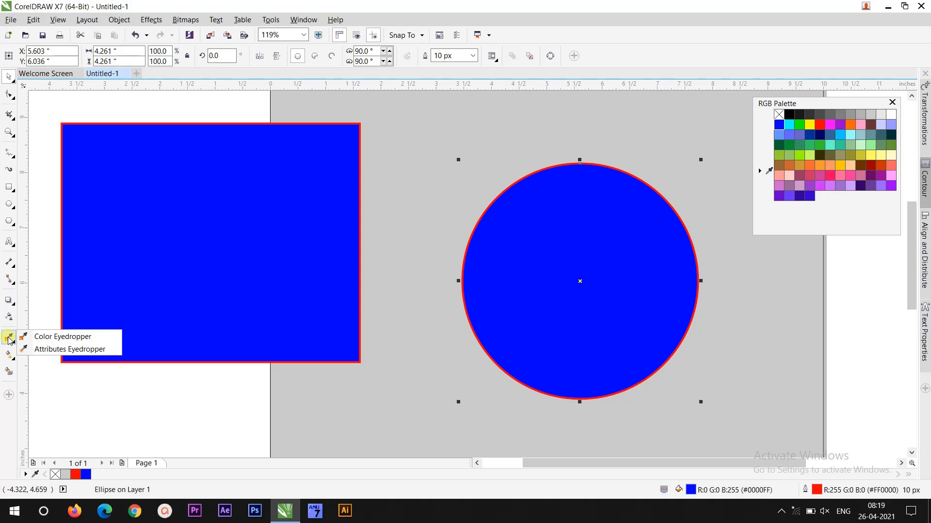
{"action": "left_click", "coordinate": [49, 351]}
{"action": "left_click", "coordinate": [82, 134]}
{"action": "left_click", "coordinate": [83, 135]}
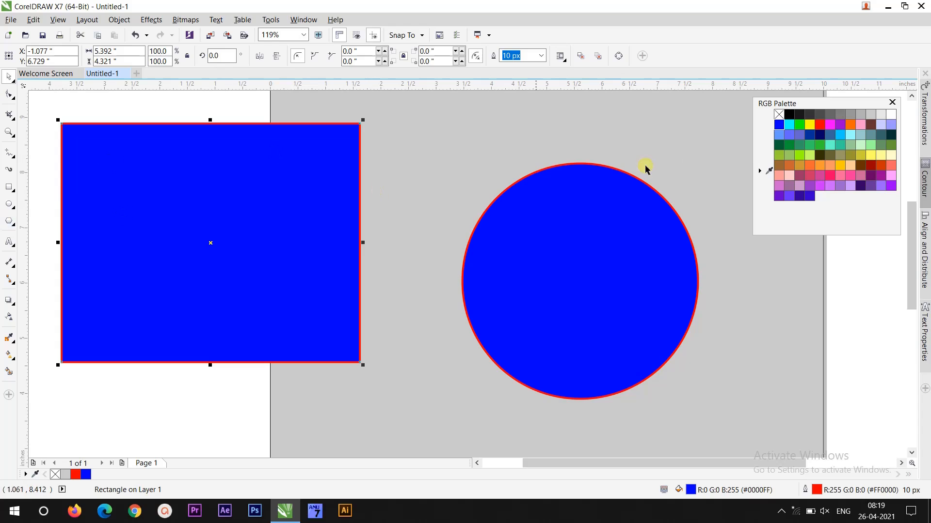
{"action": "left_click", "coordinate": [871, 156]}
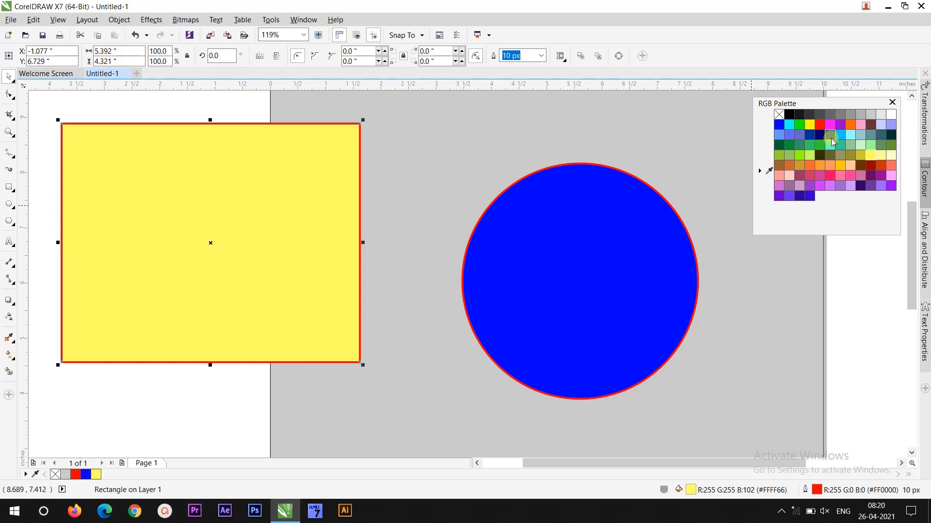
{"action": "right_click", "coordinate": [781, 135]}
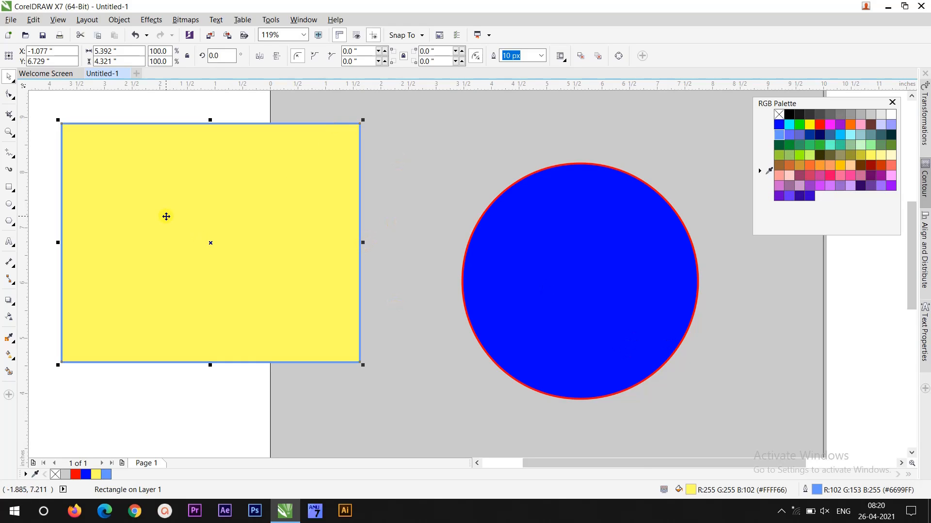
- Copy the rectangle's fill and outline attributes onto the circle with the Attributes Eyedropper
{"action": "left_click", "coordinate": [14, 343]}
{"action": "left_click", "coordinate": [36, 349]}
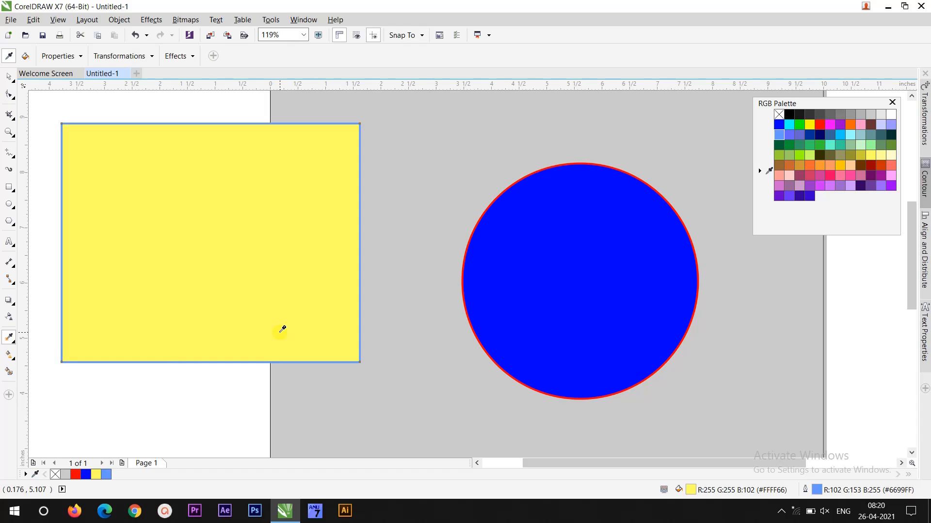
{"action": "left_click", "coordinate": [158, 227]}
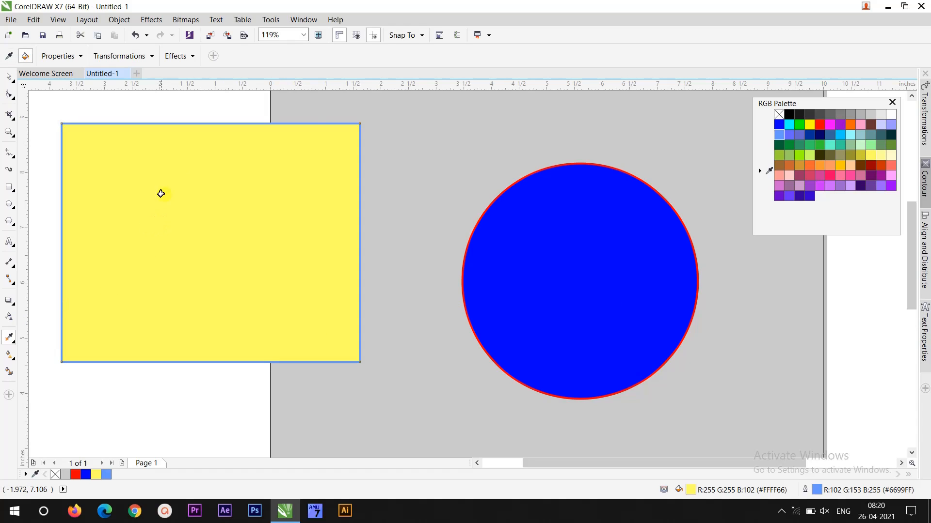
{"action": "left_click", "coordinate": [539, 214]}
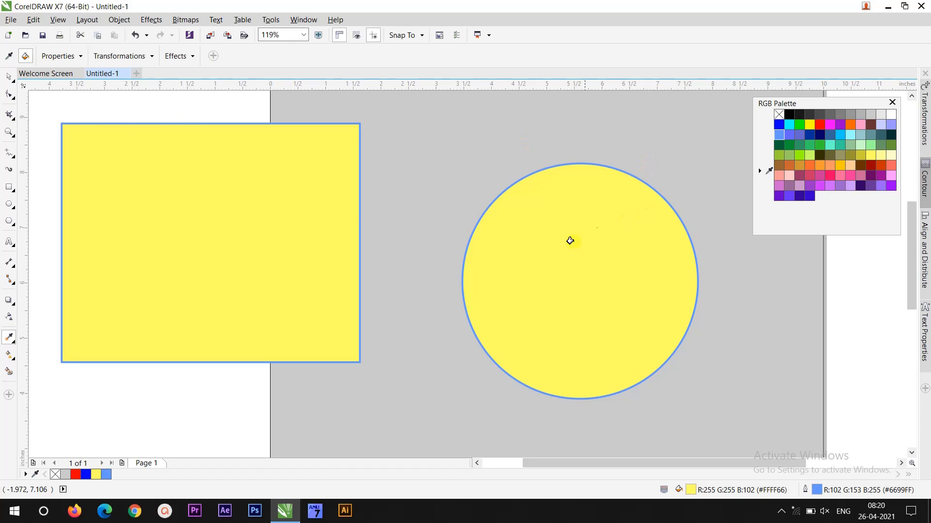
- Set the circle's outline width to Hairline
{"action": "left_click", "coordinate": [9, 76]}
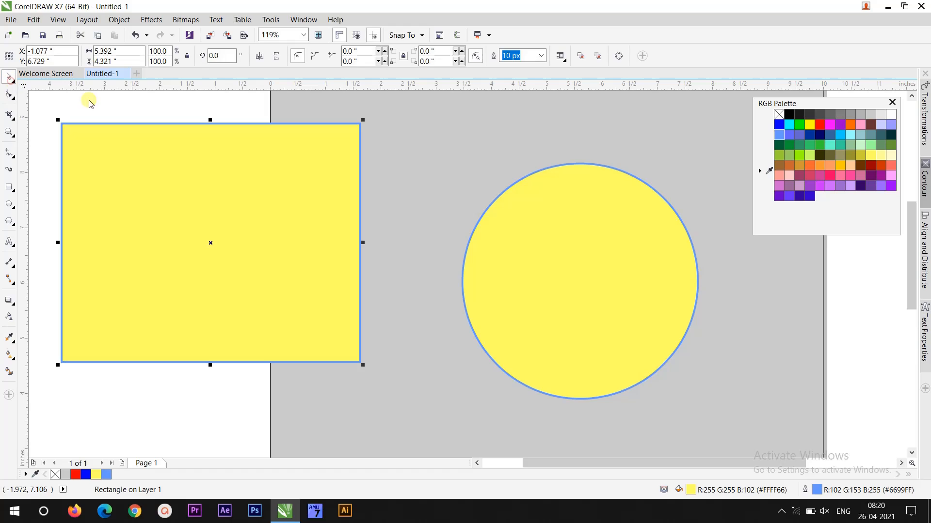
{"action": "left_click", "coordinate": [558, 252]}
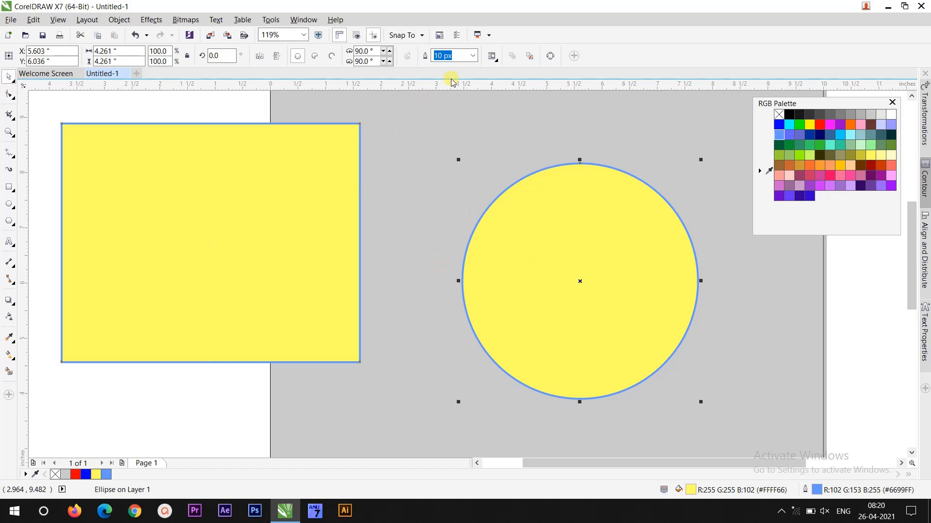
{"action": "left_click", "coordinate": [473, 56]}
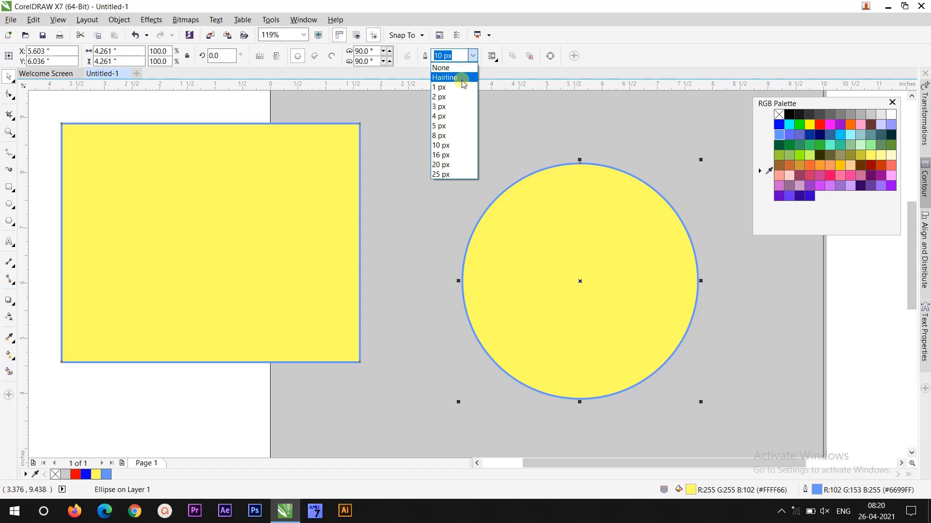
{"action": "left_click", "coordinate": [463, 78]}
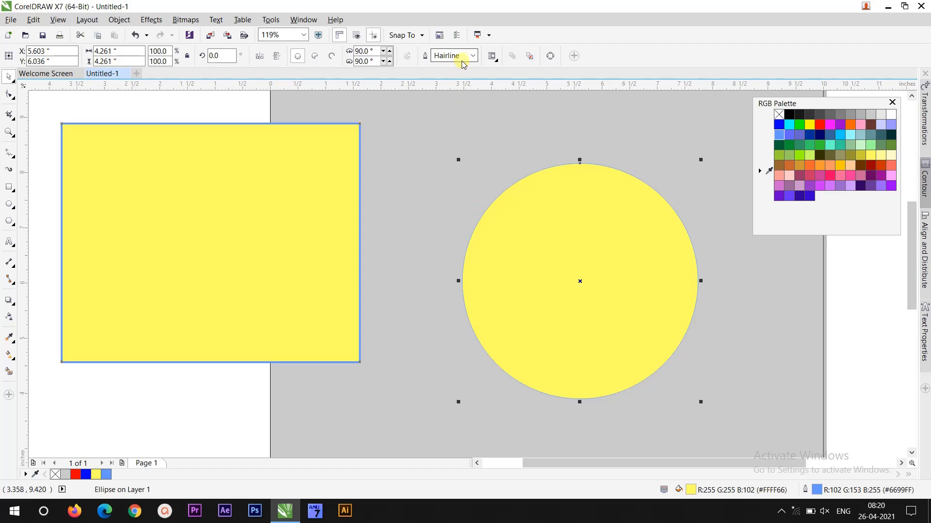
- Copy the rectangle's attributes onto the circle again with the Attributes Eyedropper
{"action": "left_click", "coordinate": [10, 338]}
{"action": "left_click", "coordinate": [152, 242]}
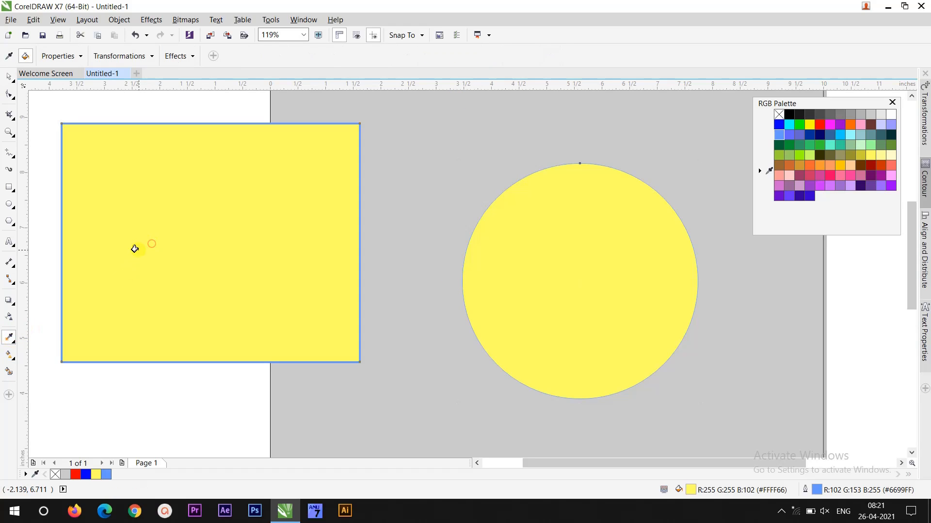
{"action": "left_click", "coordinate": [571, 202]}
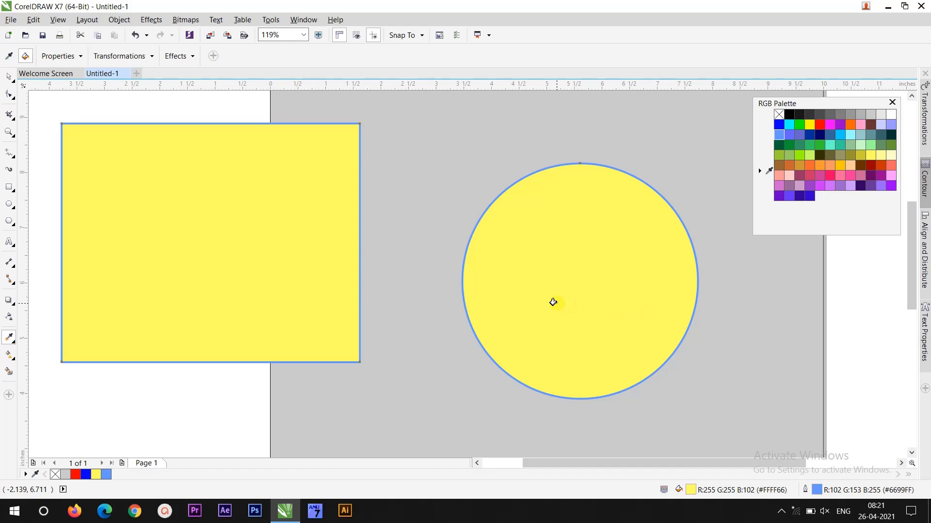
- Add an artistic text line with a first name on the gray area below the shapes
{"action": "left_click_drag", "start_coordinate": [909, 258], "coordinate": [914, 319]}
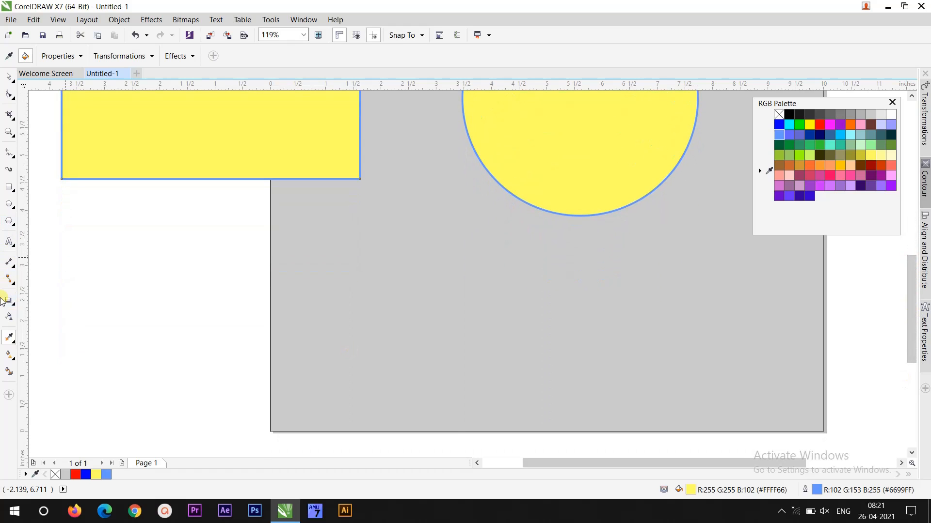
{"action": "left_click", "coordinate": [8, 241]}
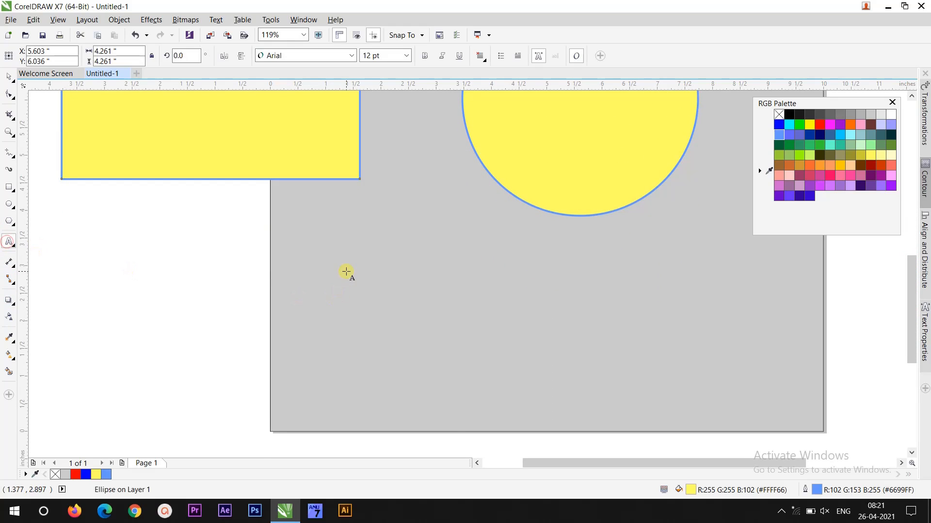
{"action": "left_click", "coordinate": [339, 267]}
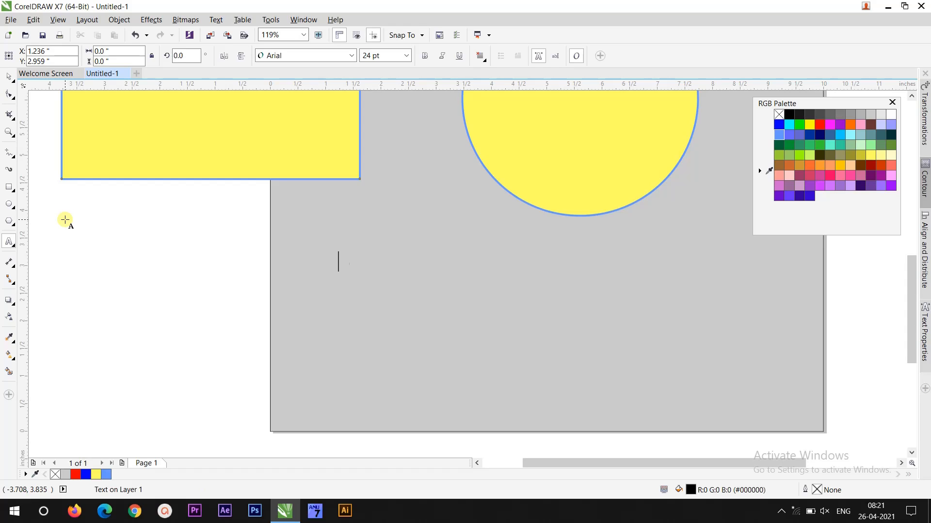
{"action": "type", "text": "Srinivas"}
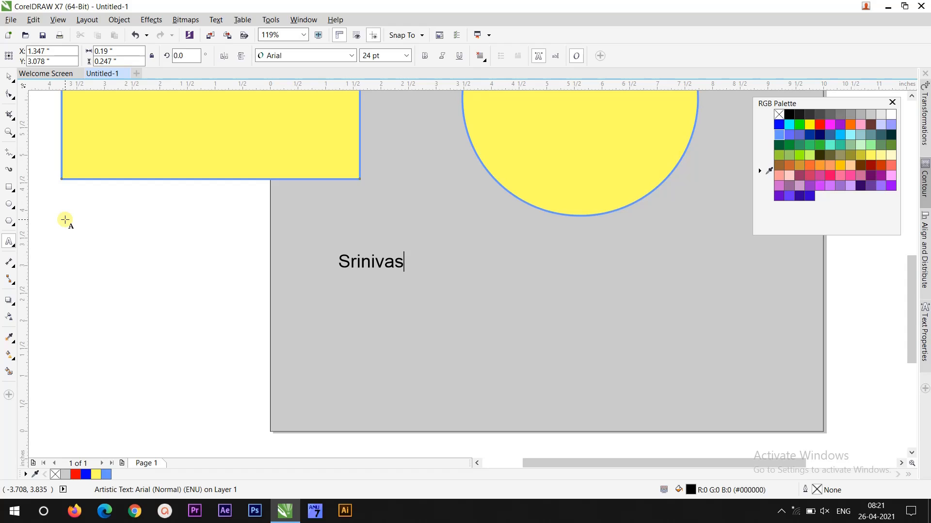
- Duplicate the text and place the copy lower and to the right of the original
{"action": "left_click", "coordinate": [9, 77]}
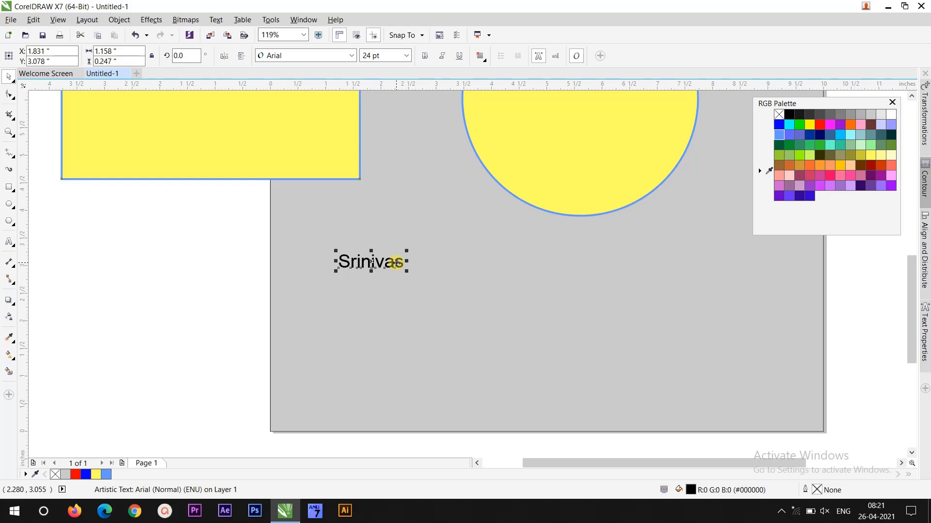
{"action": "left_click", "coordinate": [374, 263]}
{"action": "left_click_drag", "start_coordinate": [373, 263], "coordinate": [478, 299]}
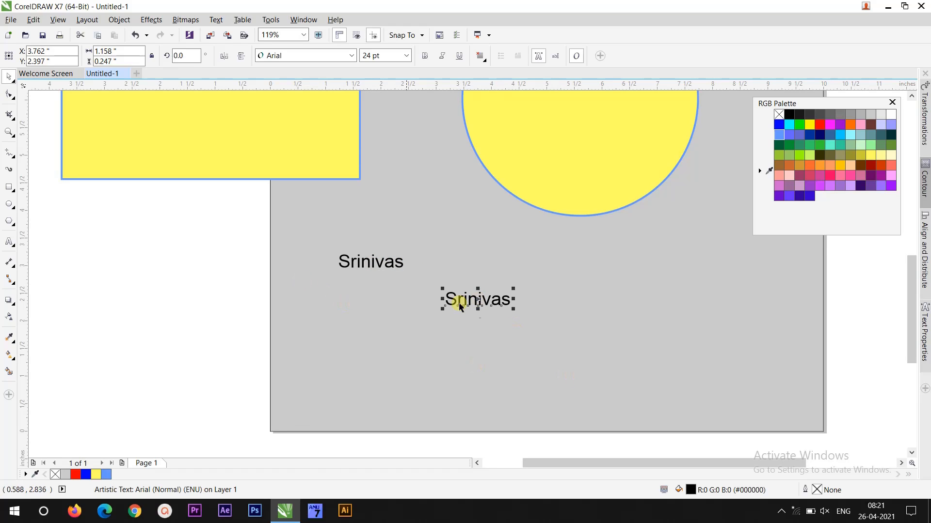
- Change the copied text's font to Arno Pro Smbd
{"action": "left_click", "coordinate": [351, 55]}
{"action": "mouse_move", "coordinate": [342, 74]}
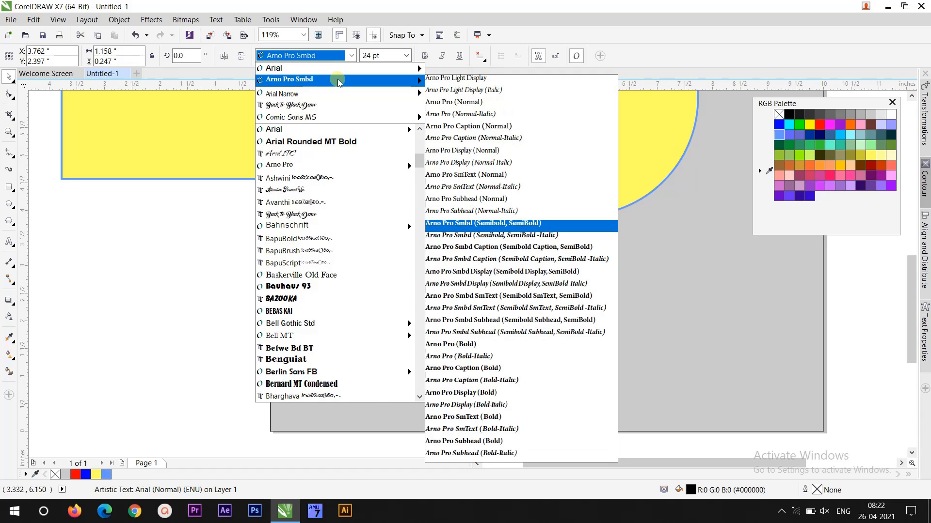
{"action": "left_click", "coordinate": [338, 81]}
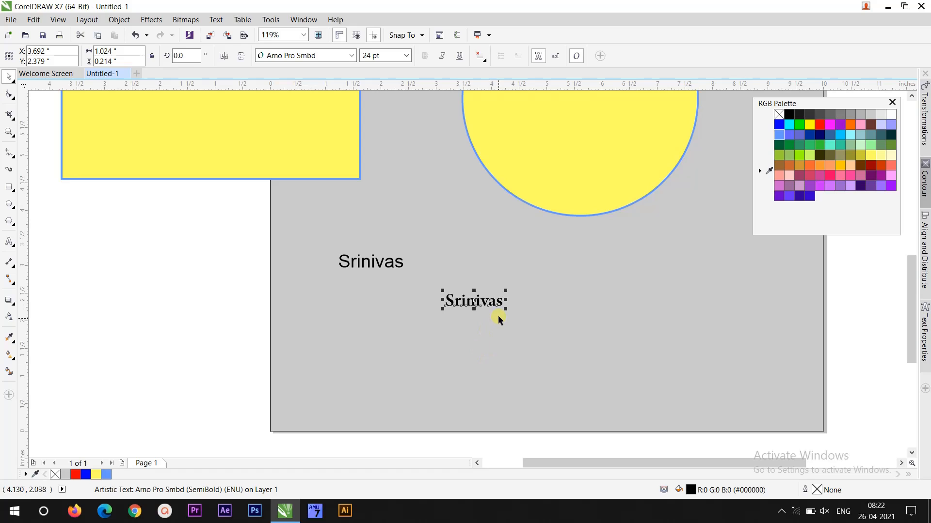
- Replace the copied text's capital first letter with a lowercase s
{"action": "left_click", "coordinate": [9, 242]}
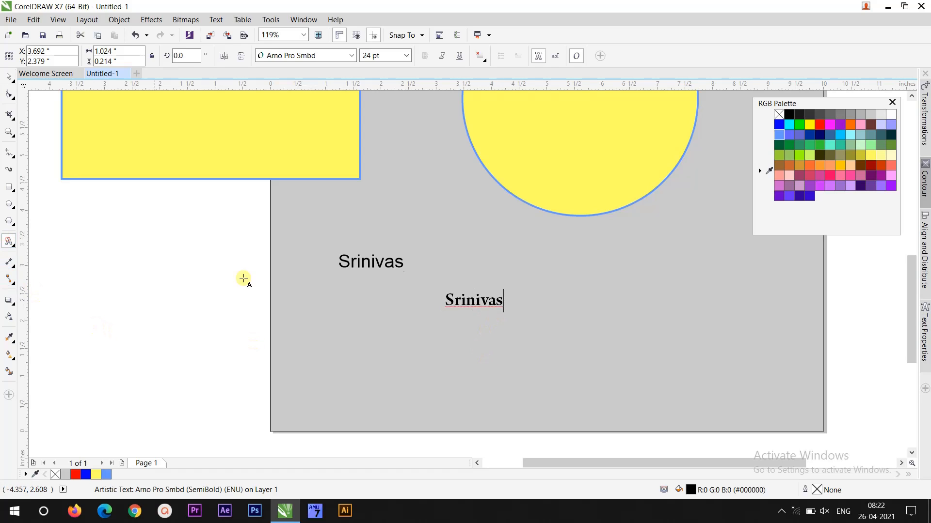
{"action": "left_click_drag", "start_coordinate": [454, 300], "coordinate": [443, 301]}
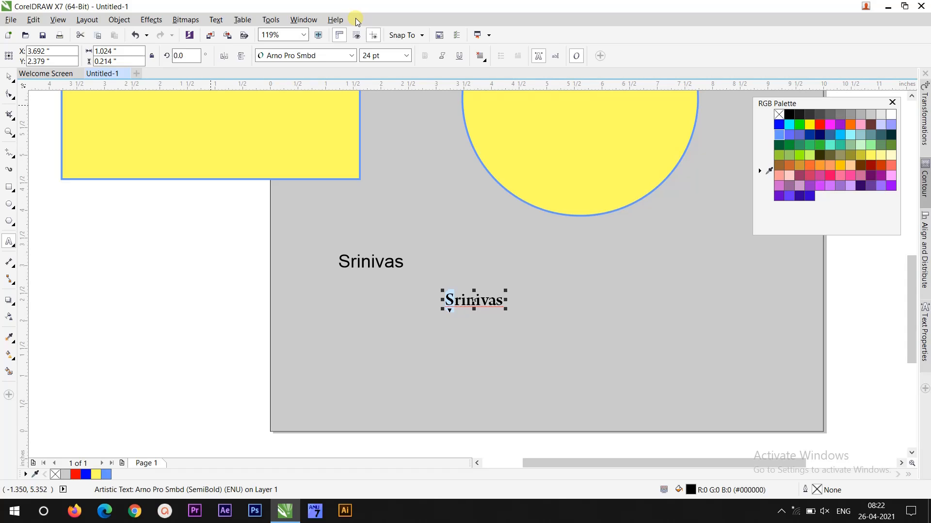
{"action": "type", "text": "s"}
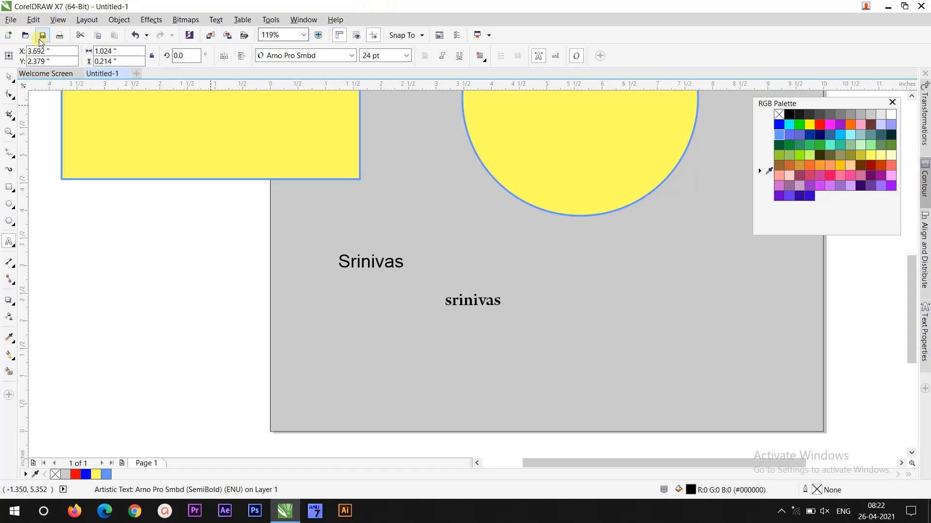
- Enlarge the copied text to about 58.9 pt and fill it blue
{"action": "left_click", "coordinate": [9, 77]}
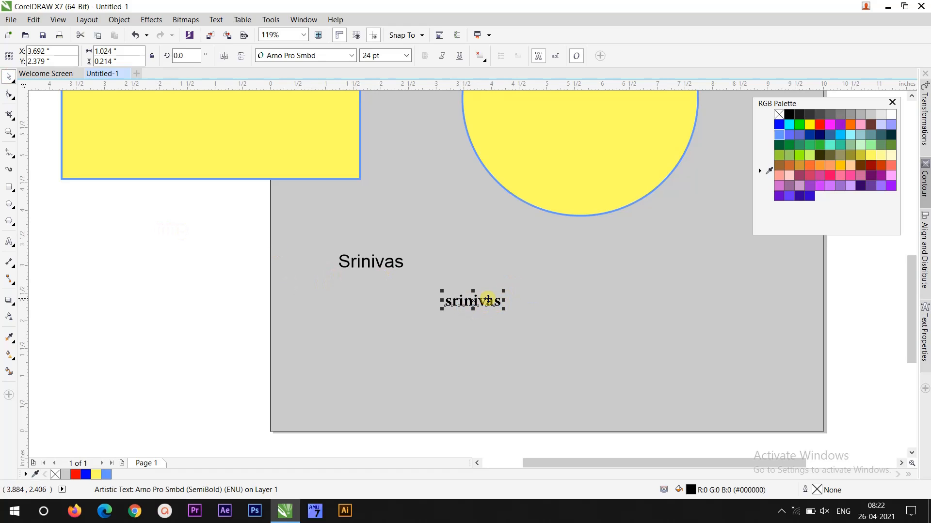
{"action": "left_click_drag", "start_coordinate": [504, 291], "coordinate": [582, 266]}
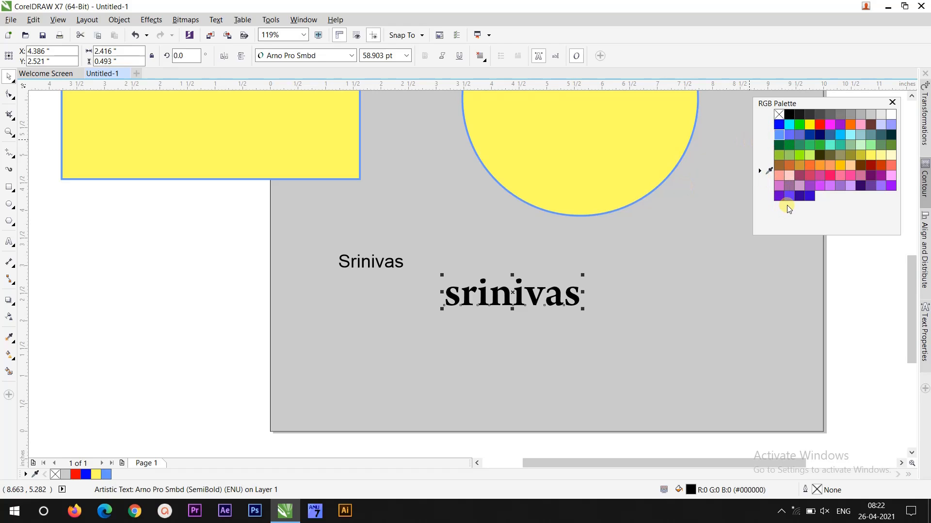
{"action": "left_click", "coordinate": [779, 125]}
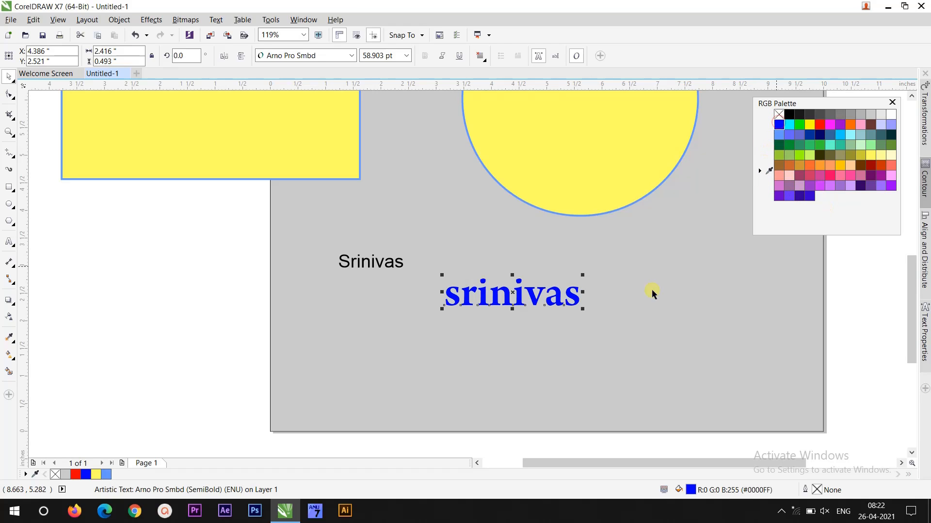
- Enlarge the original text to about 45.3 pt and fill it red
{"action": "left_click", "coordinate": [401, 264]}
{"action": "left_click_drag", "start_coordinate": [406, 251], "coordinate": [461, 238]}
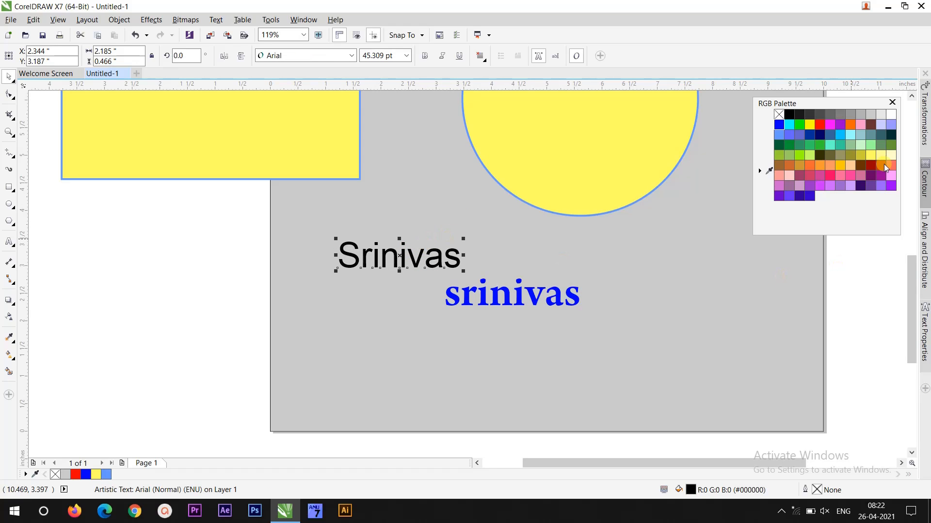
{"action": "left_click", "coordinate": [820, 126]}
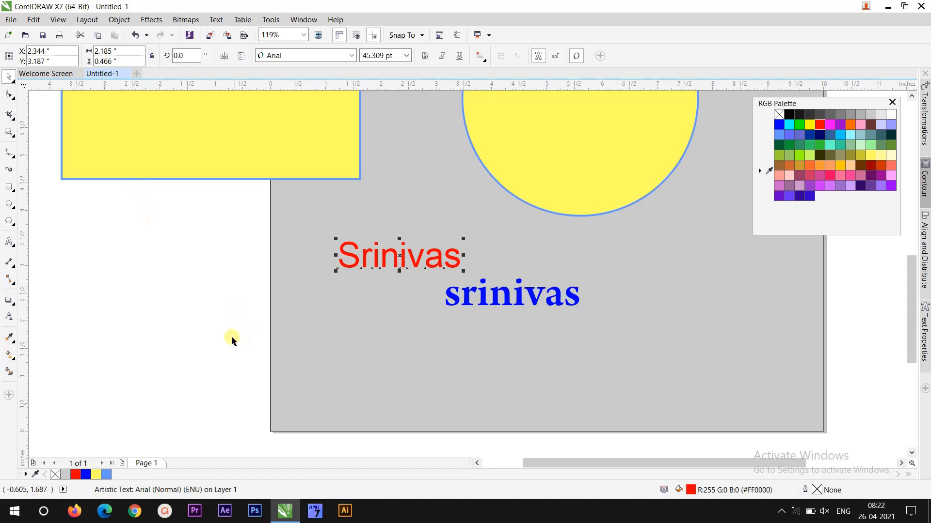
- Copy the red text's attributes onto the blue text with the Attributes Eyedropper
{"action": "left_click", "coordinate": [203, 317]}
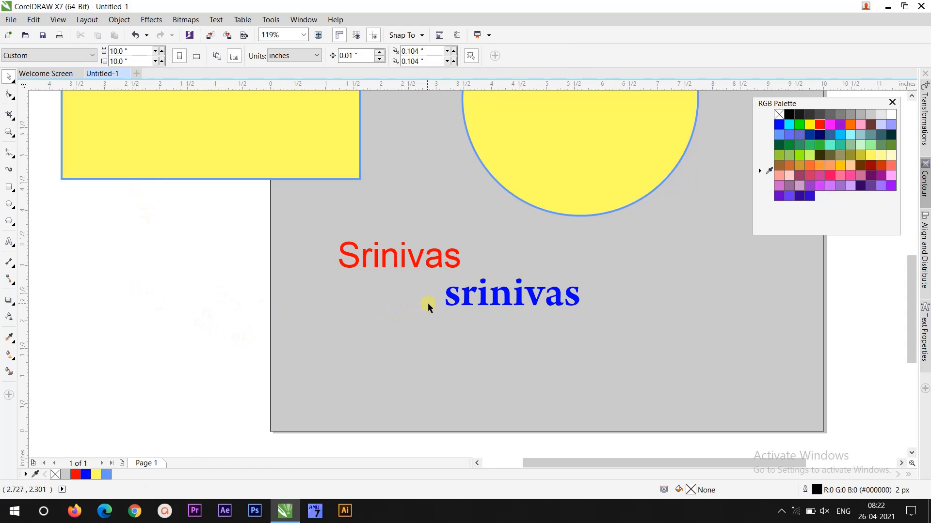
{"action": "left_click", "coordinate": [10, 337]}
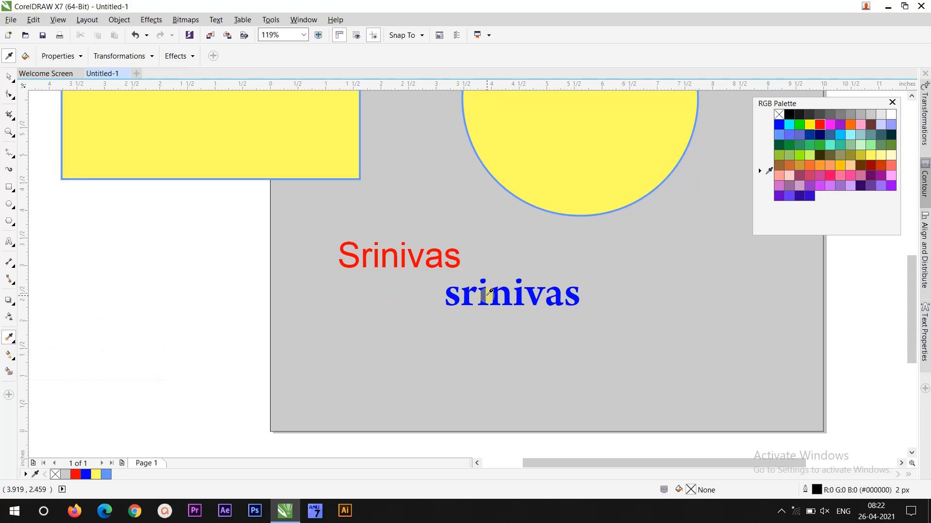
{"action": "left_click", "coordinate": [457, 258]}
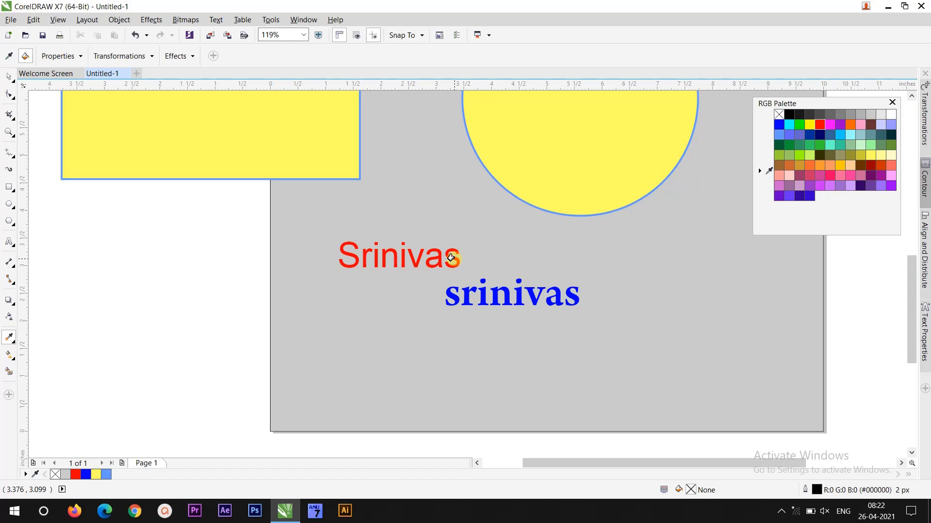
{"action": "left_click", "coordinate": [462, 294]}
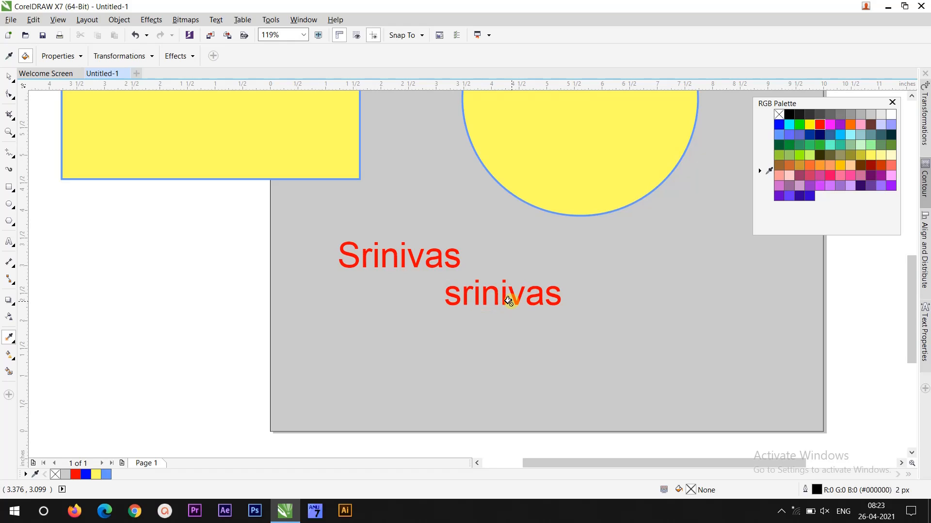
{"action": "key", "text": "space"}
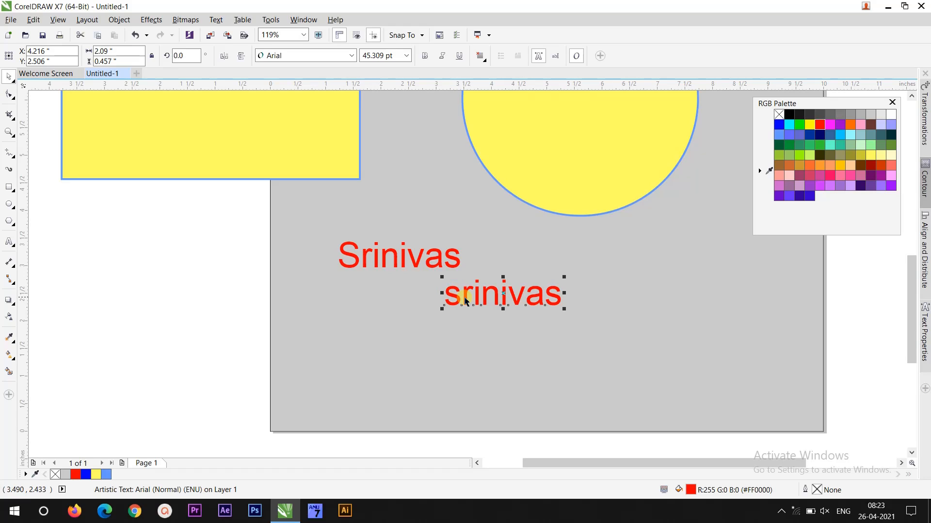
- Move both Srinivas texts to the left side of the page, stacking the capitalised one above the lowercase one
{"action": "left_click_drag", "start_coordinate": [463, 296], "coordinate": [156, 259]}
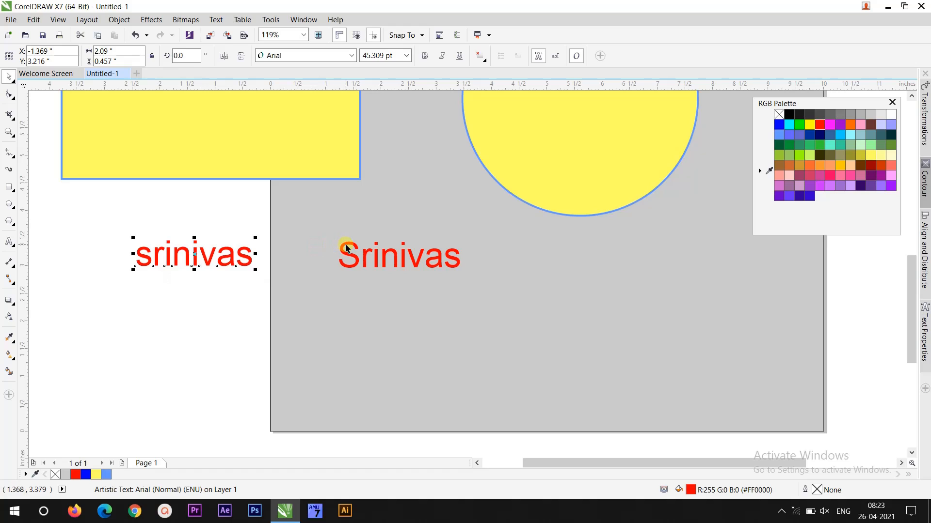
{"action": "left_click_drag", "start_coordinate": [347, 249], "coordinate": [132, 211]}
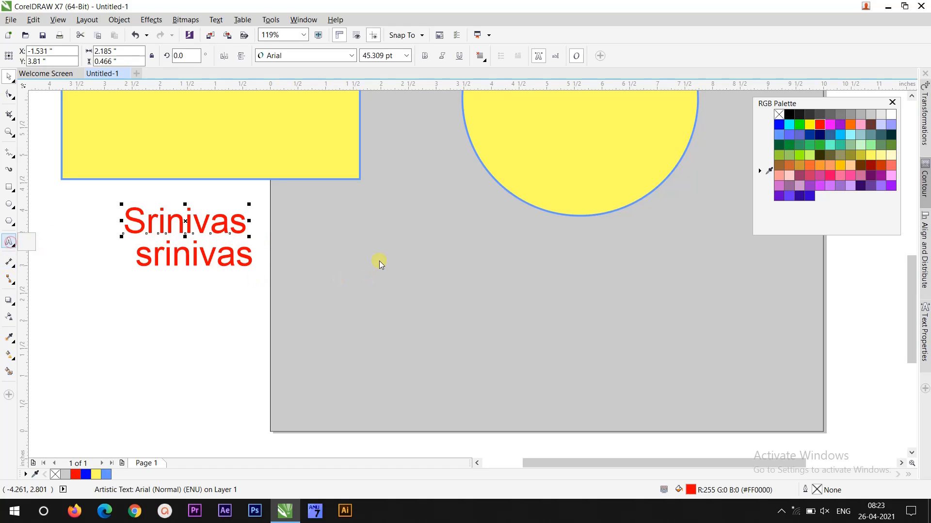
- Draw a paragraph text frame with the Text tool and type CorelDraw, Photoshop and Illustrator on separate lines
{"action": "left_click", "coordinate": [5, 245]}
{"action": "left_click_drag", "start_coordinate": [310, 246], "coordinate": [599, 396]}
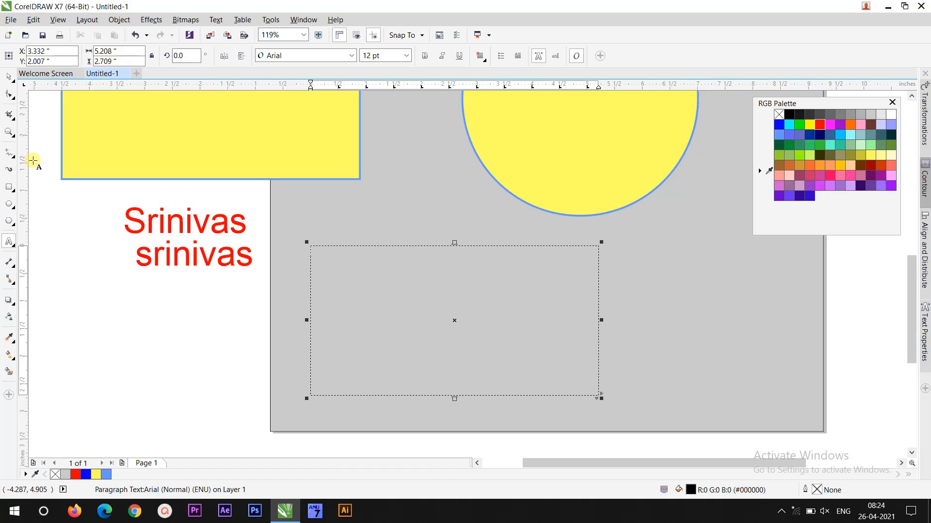
{"action": "type", "text": "CorelDraw "}
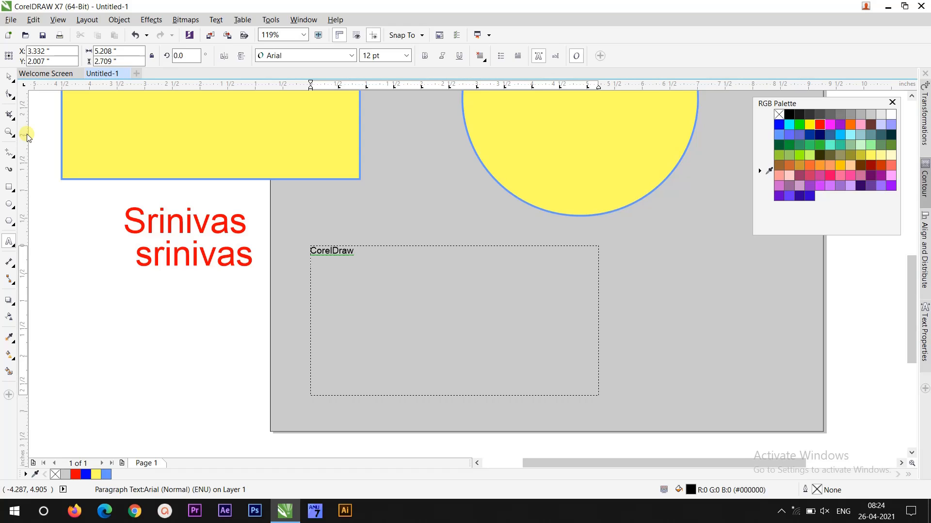
{"action": "type", "text": "Photo"}
{"action": "type", "text": "sho"}
{"action": "type", "text": "strator"}
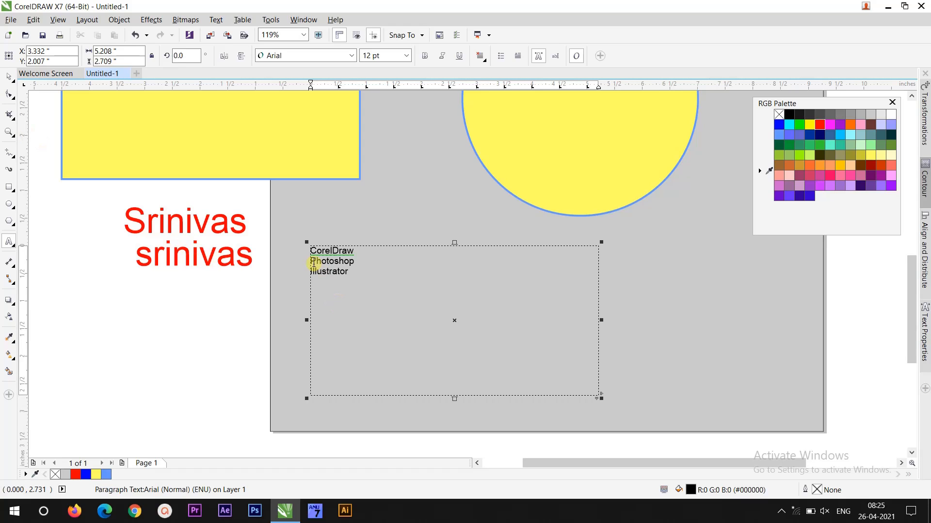
- Select all the paragraph text and set its size to 24 pt
{"action": "left_click_drag", "start_coordinate": [310, 256], "coordinate": [347, 272]}
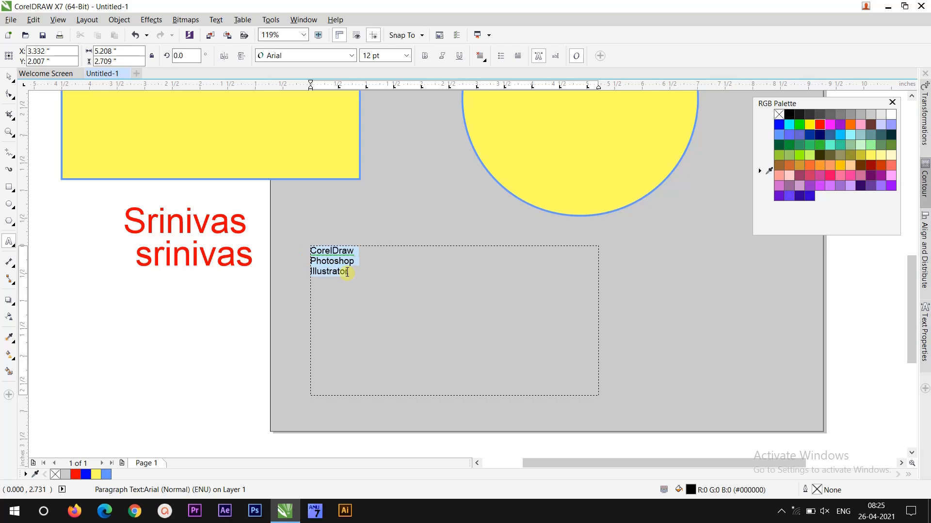
{"action": "left_click", "coordinate": [405, 56]}
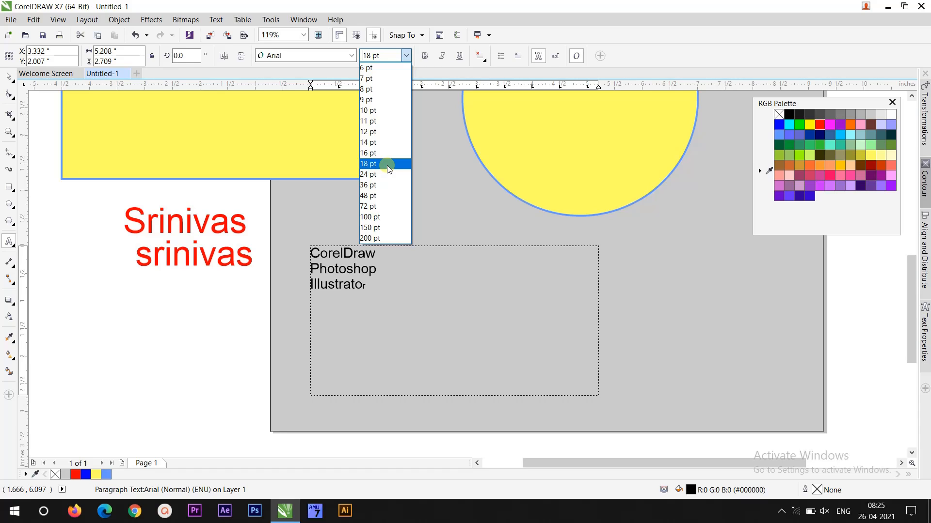
{"action": "left_click", "coordinate": [383, 175]}
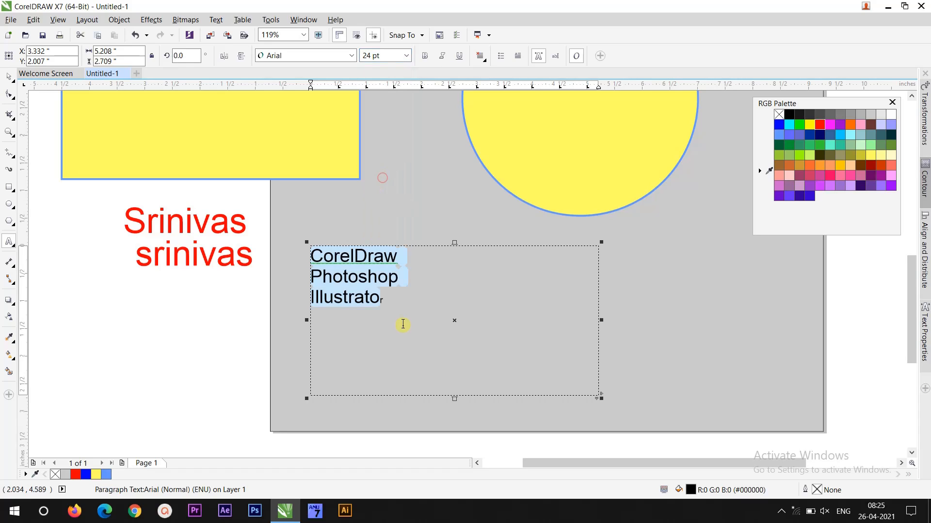
- Correct the ending of the last line so it reads Illustrator
{"action": "left_click", "coordinate": [379, 305]}
{"action": "left_click_drag", "start_coordinate": [379, 305], "coordinate": [383, 306]}
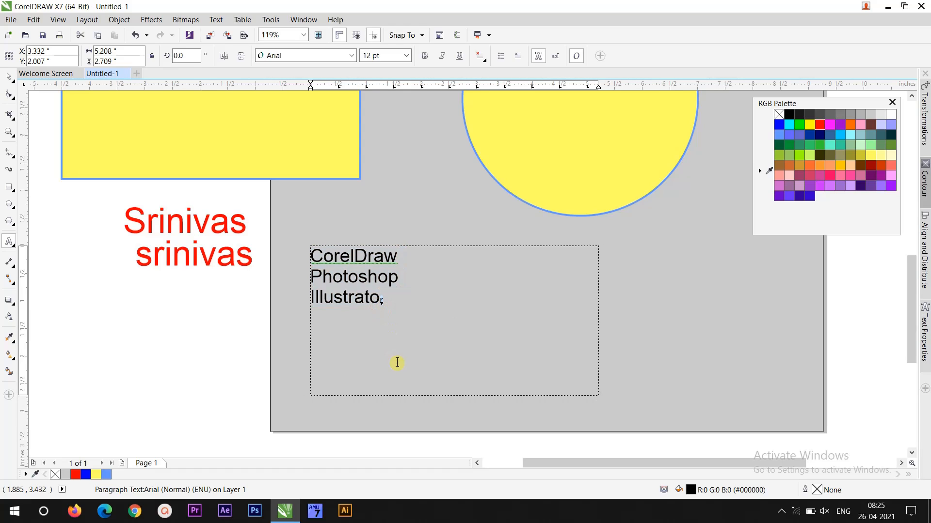
{"action": "key", "text": "BackSpace"}
{"action": "key", "text": "BackSpace"}
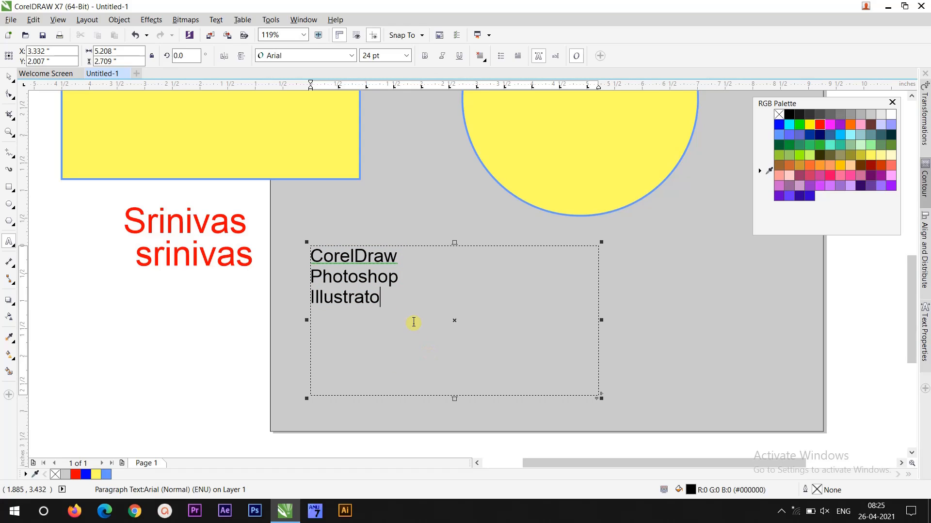
{"action": "type", "text": "or"}
- Shrink the paragraph frame around the text to about 2.139 by 1.604 inches
{"action": "left_click", "coordinate": [10, 77]}
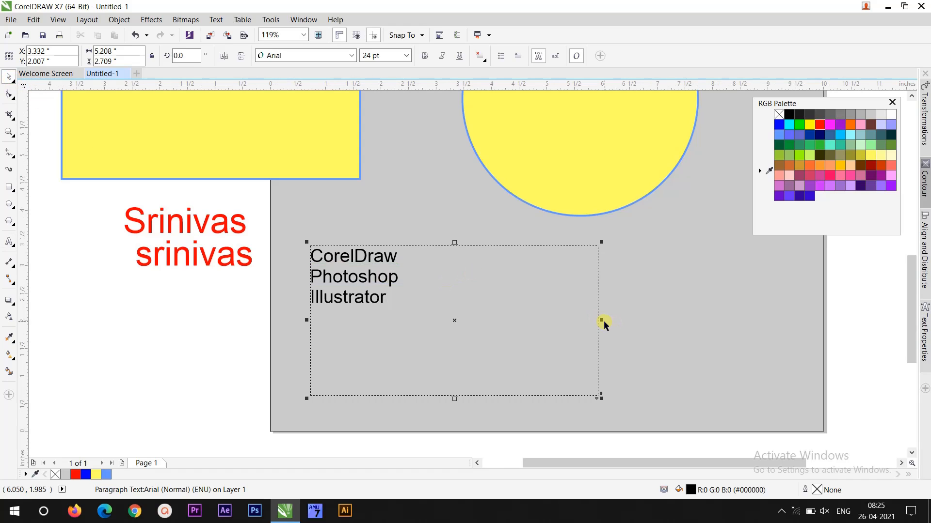
{"action": "left_click_drag", "start_coordinate": [602, 321], "coordinate": [520, 312]}
{"action": "left_click_drag", "start_coordinate": [468, 314], "coordinate": [430, 321]}
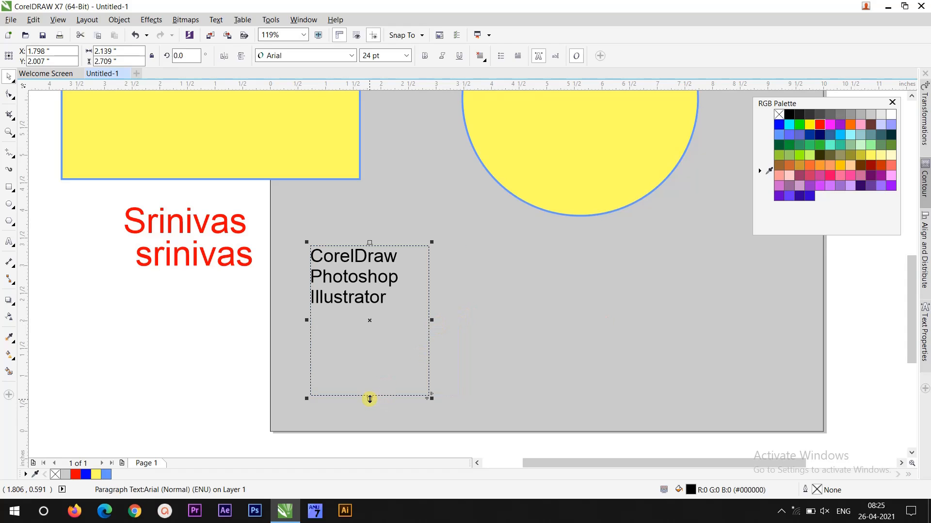
{"action": "left_click_drag", "start_coordinate": [370, 398], "coordinate": [352, 321]}
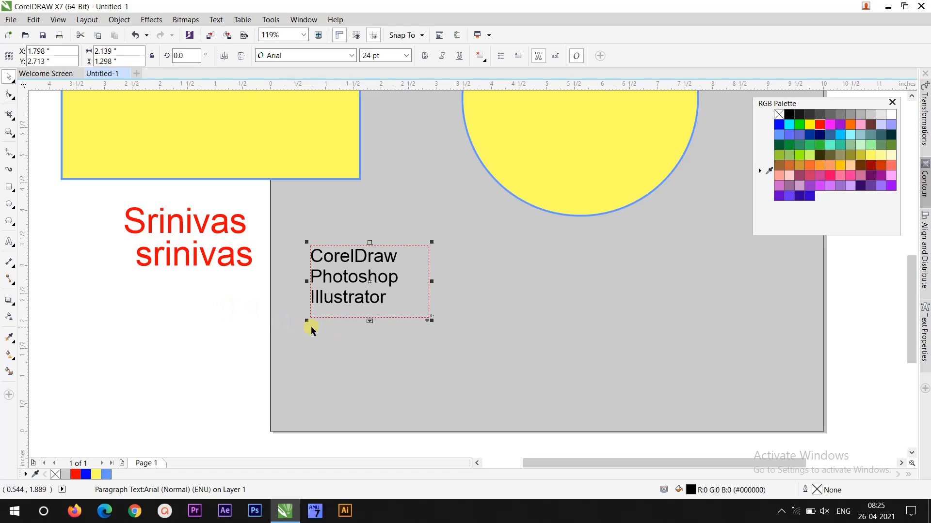
{"action": "left_click", "coordinate": [373, 322]}
{"action": "left_click", "coordinate": [375, 317]}
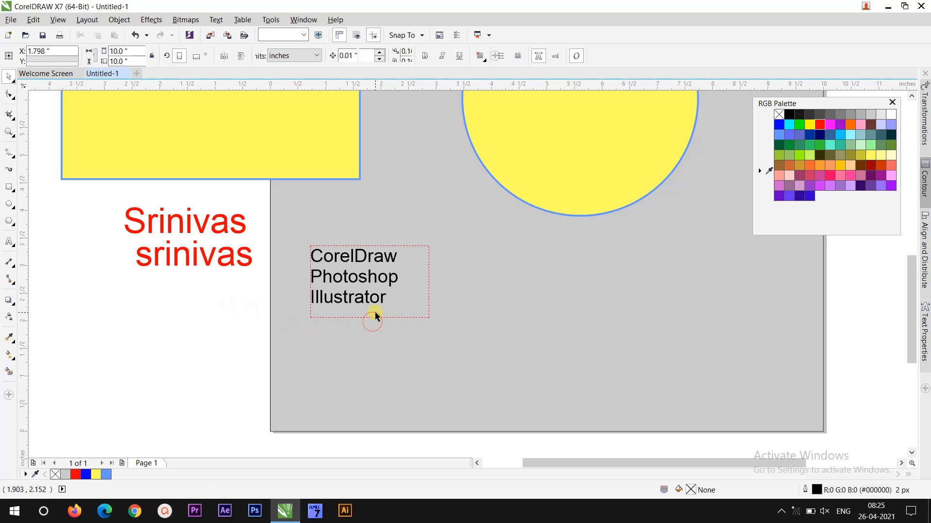
{"action": "left_click_drag", "start_coordinate": [372, 321], "coordinate": [371, 334]}
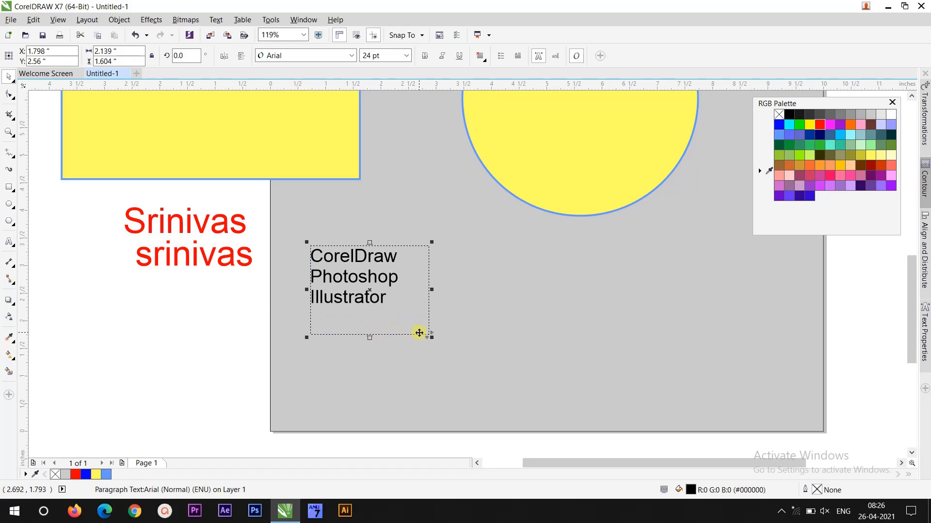
- Duplicate the paragraph text frame to the right of the original
{"action": "left_click", "coordinate": [219, 357]}
{"action": "left_click", "coordinate": [359, 275]}
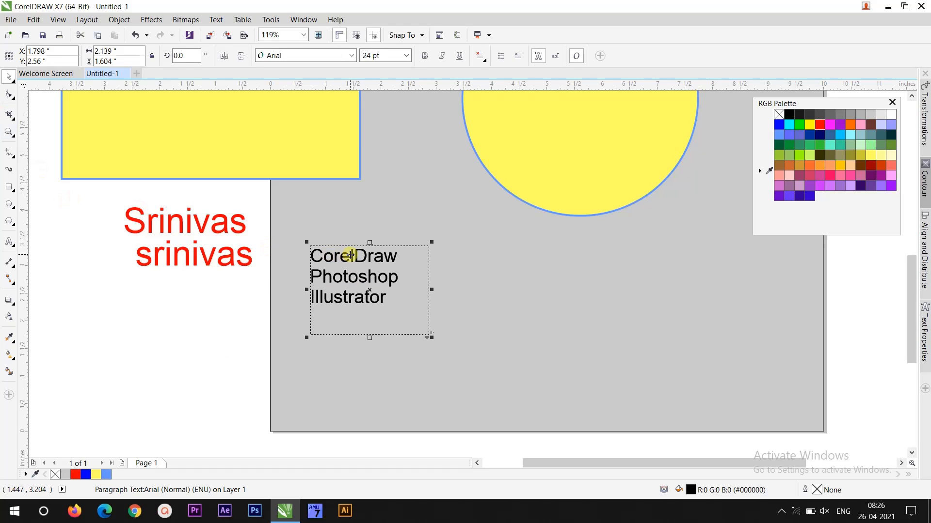
{"action": "left_click_drag", "start_coordinate": [354, 255], "coordinate": [583, 268]}
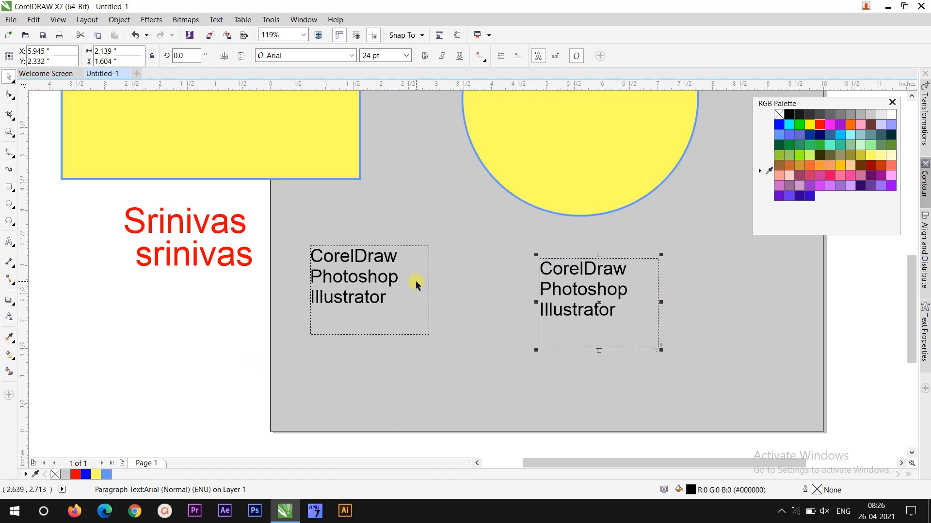
- Fill the left paragraph text blue
{"action": "left_click", "coordinate": [391, 262]}
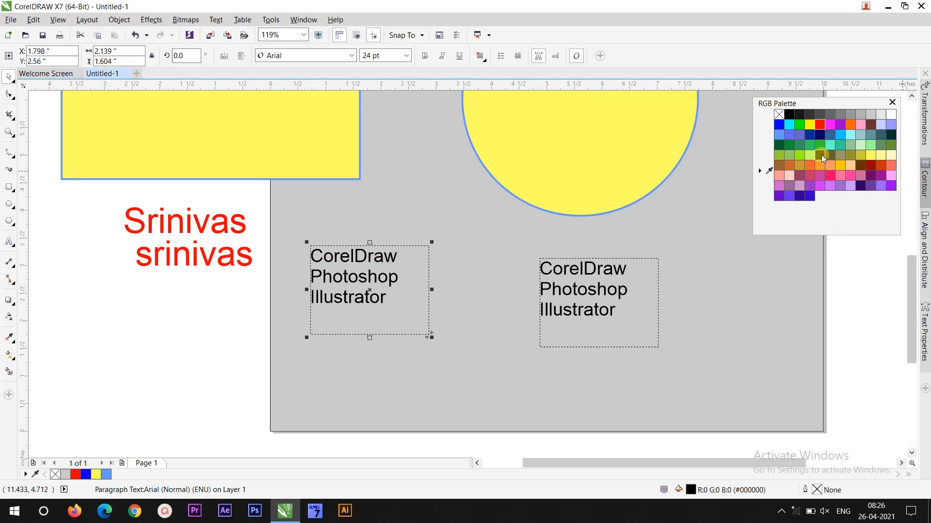
{"action": "left_click", "coordinate": [779, 125]}
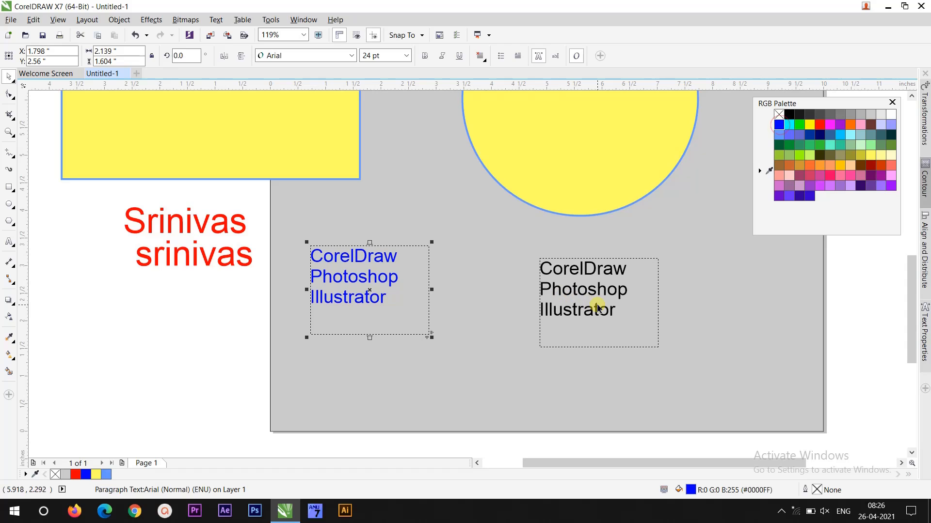
- Fill the right paragraph text Deep Navy Blue
{"action": "left_click", "coordinate": [601, 290]}
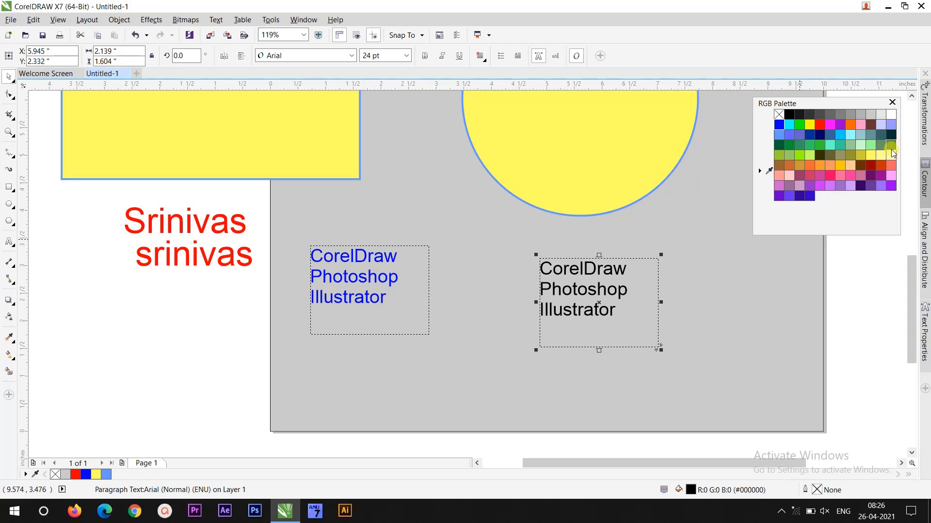
{"action": "left_click", "coordinate": [779, 156]}
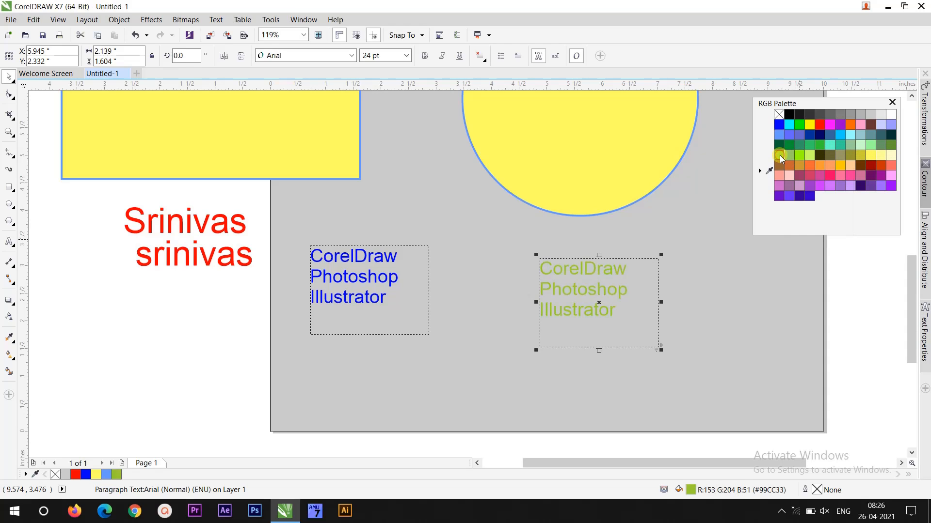
{"action": "left_click", "coordinate": [819, 136]}
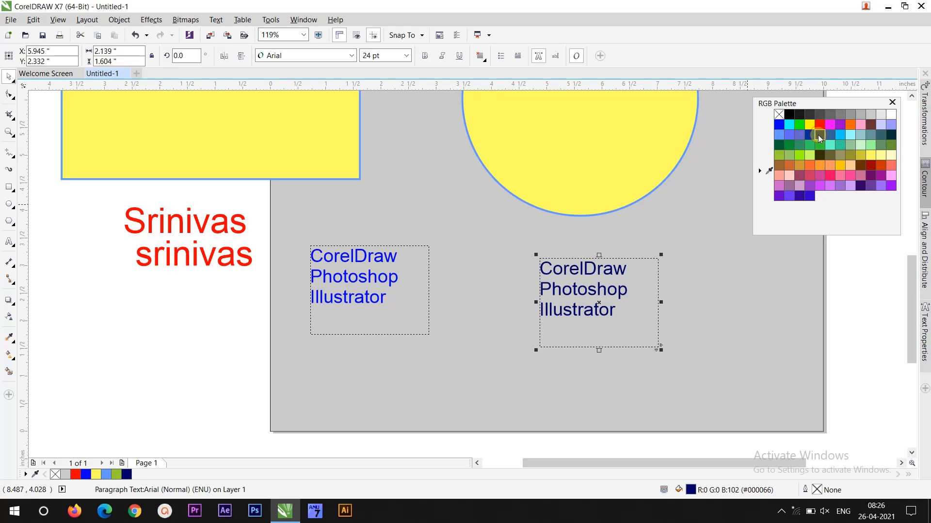
- Set the left paragraph text to left alignment
{"action": "left_click", "coordinate": [354, 278]}
{"action": "left_click", "coordinate": [480, 56]}
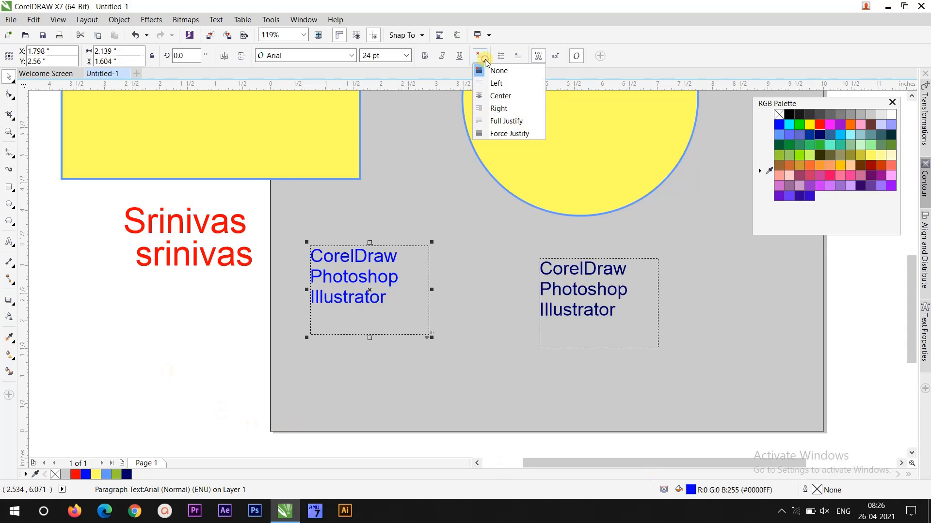
{"action": "left_click", "coordinate": [485, 86]}
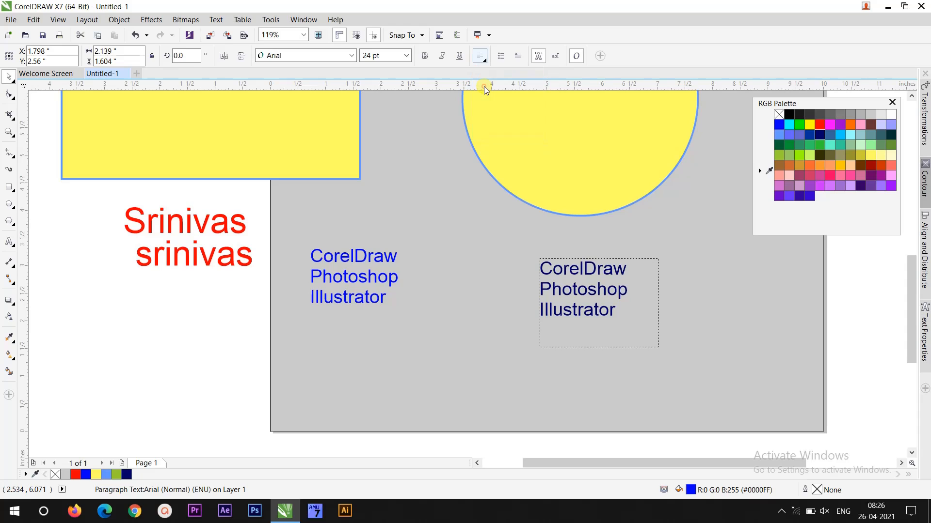
- Right-align the right paragraph text
{"action": "left_click", "coordinate": [584, 270]}
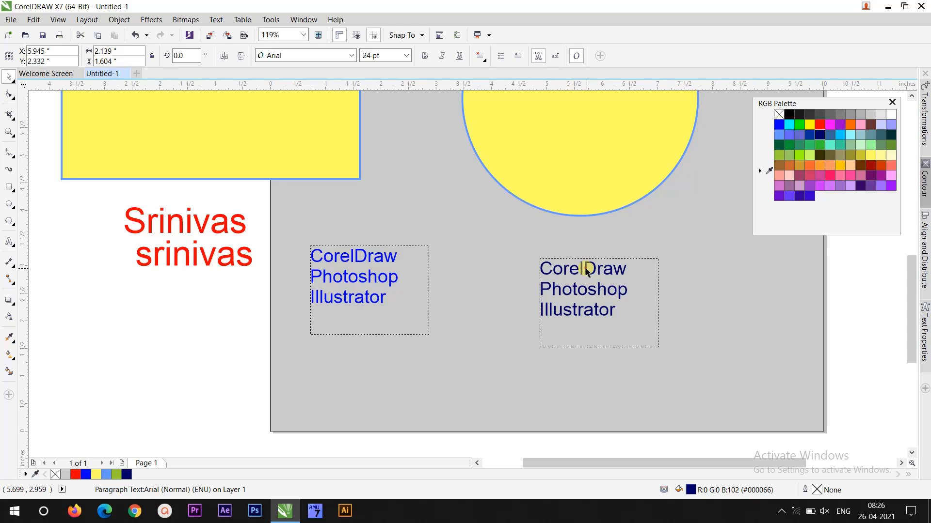
{"action": "left_click", "coordinate": [481, 56]}
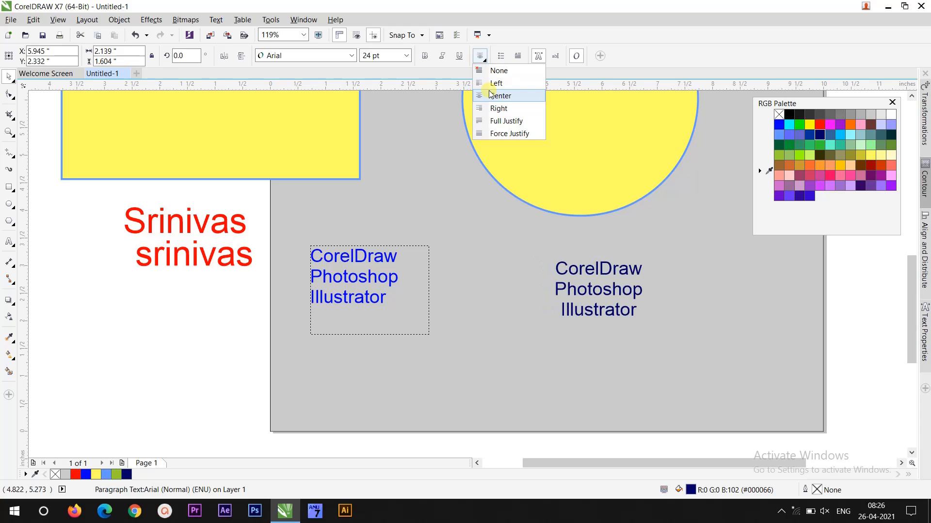
{"action": "left_click", "coordinate": [488, 107]}
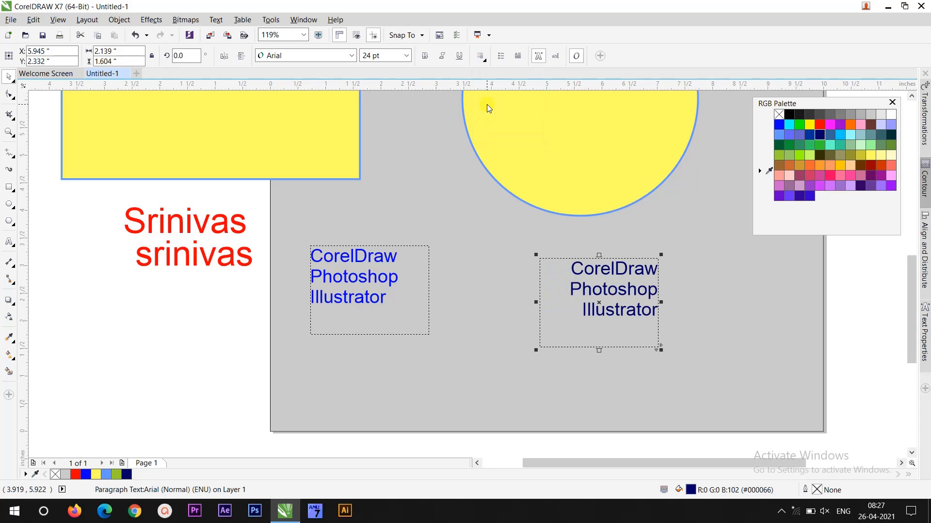
- Copy the left paragraph text's attributes onto the right paragraph text with the Attributes Eyedropper
{"action": "left_click", "coordinate": [187, 347]}
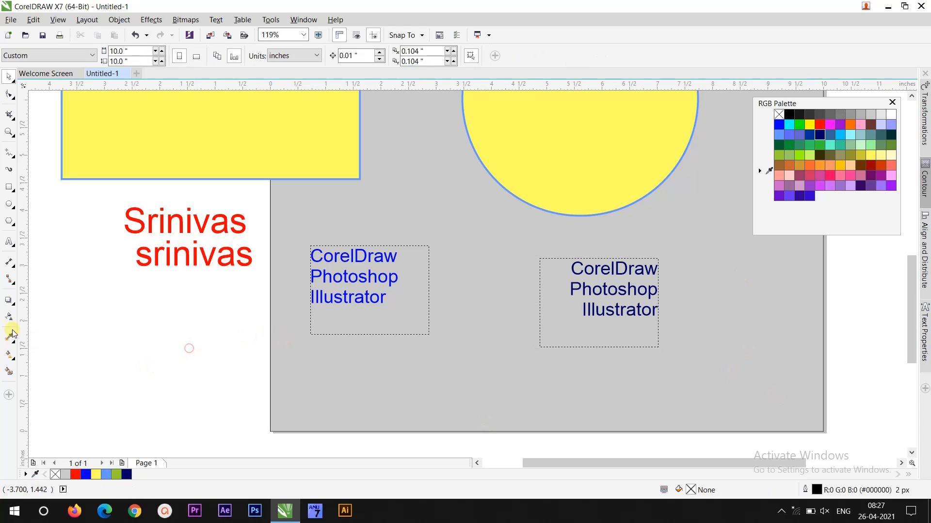
{"action": "left_click", "coordinate": [9, 338]}
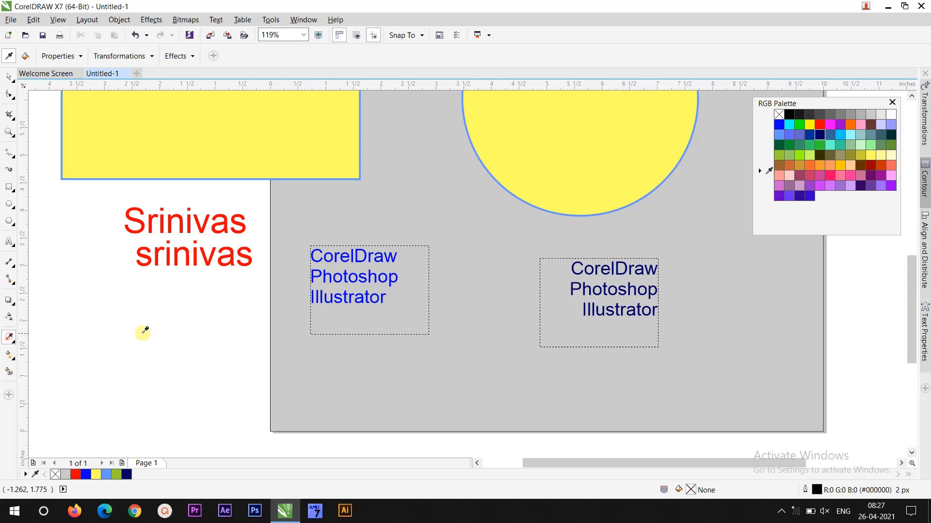
{"action": "left_click", "coordinate": [369, 276]}
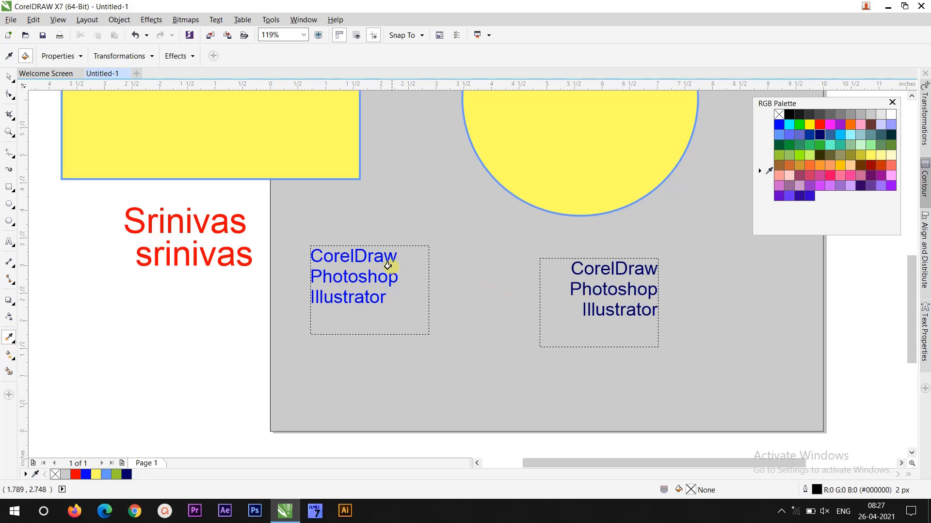
{"action": "left_click", "coordinate": [625, 273]}
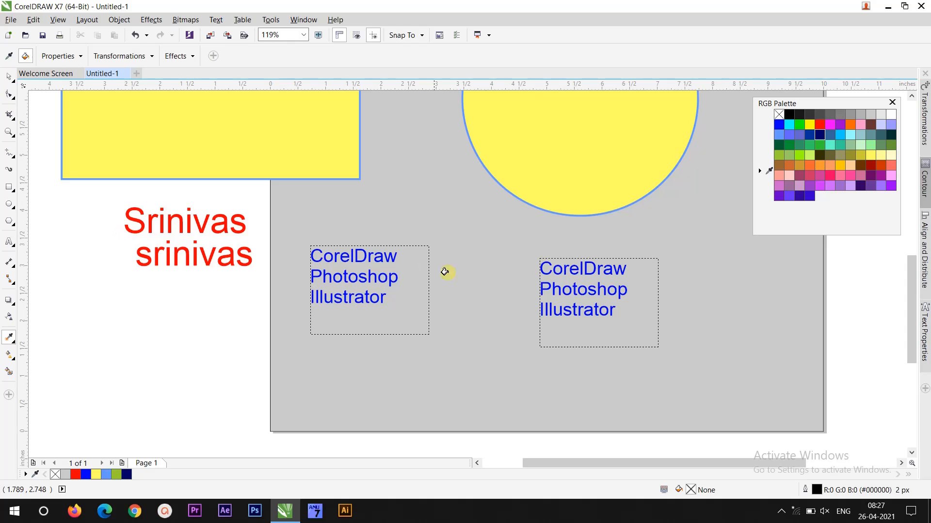
{"action": "key", "text": "space"}
{"action": "left_click", "coordinate": [185, 327]}
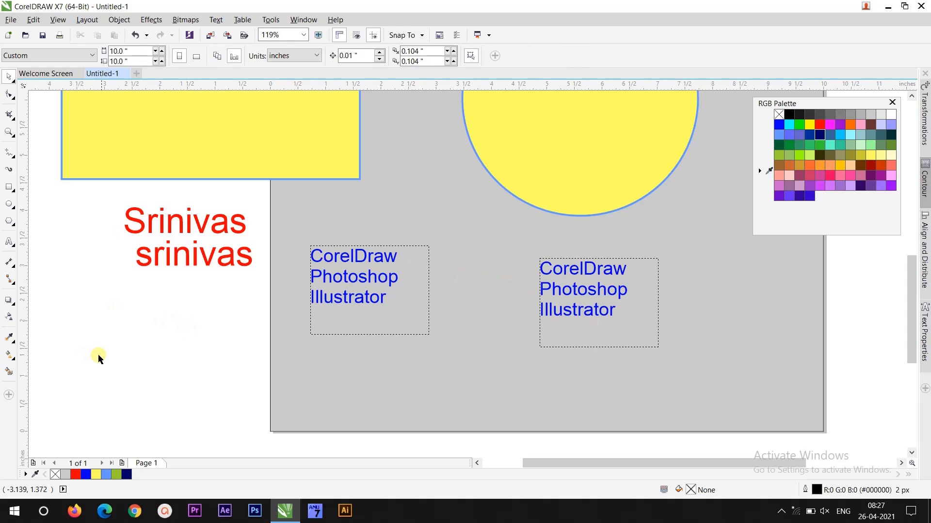